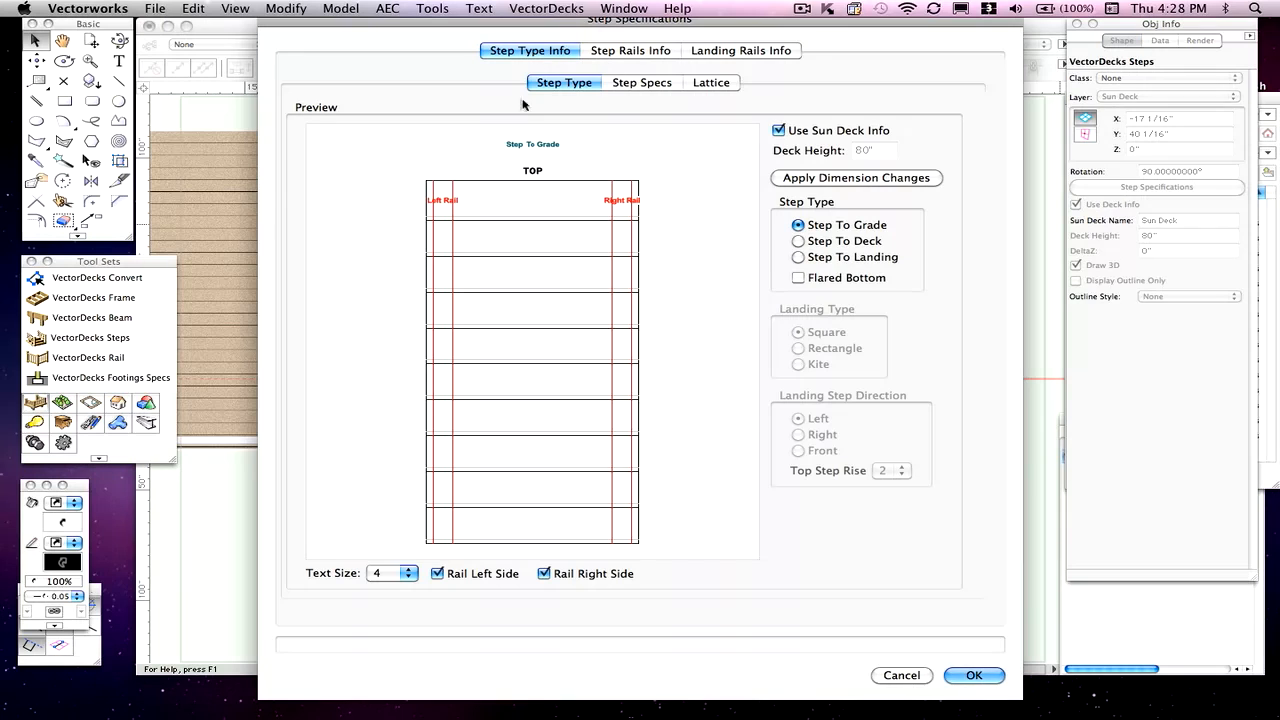
Set the step type to Step To Landing with a Kite landing.
click(636, 84)
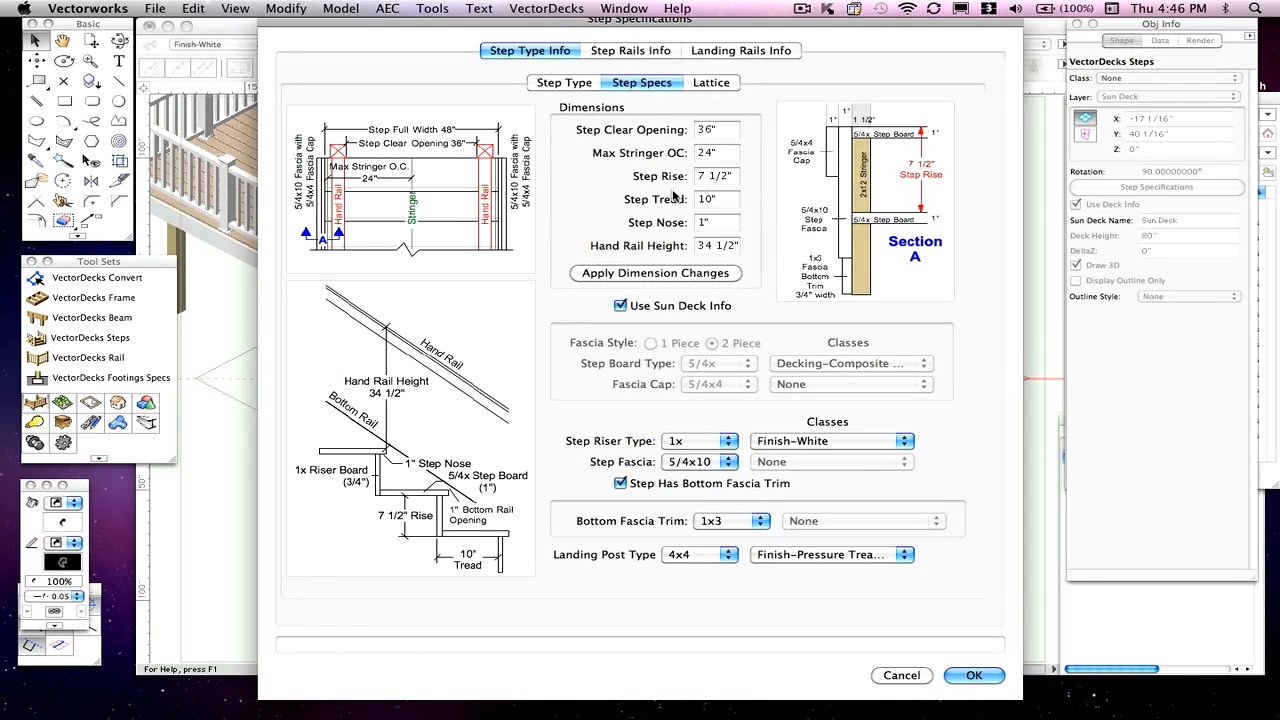
click(562, 84)
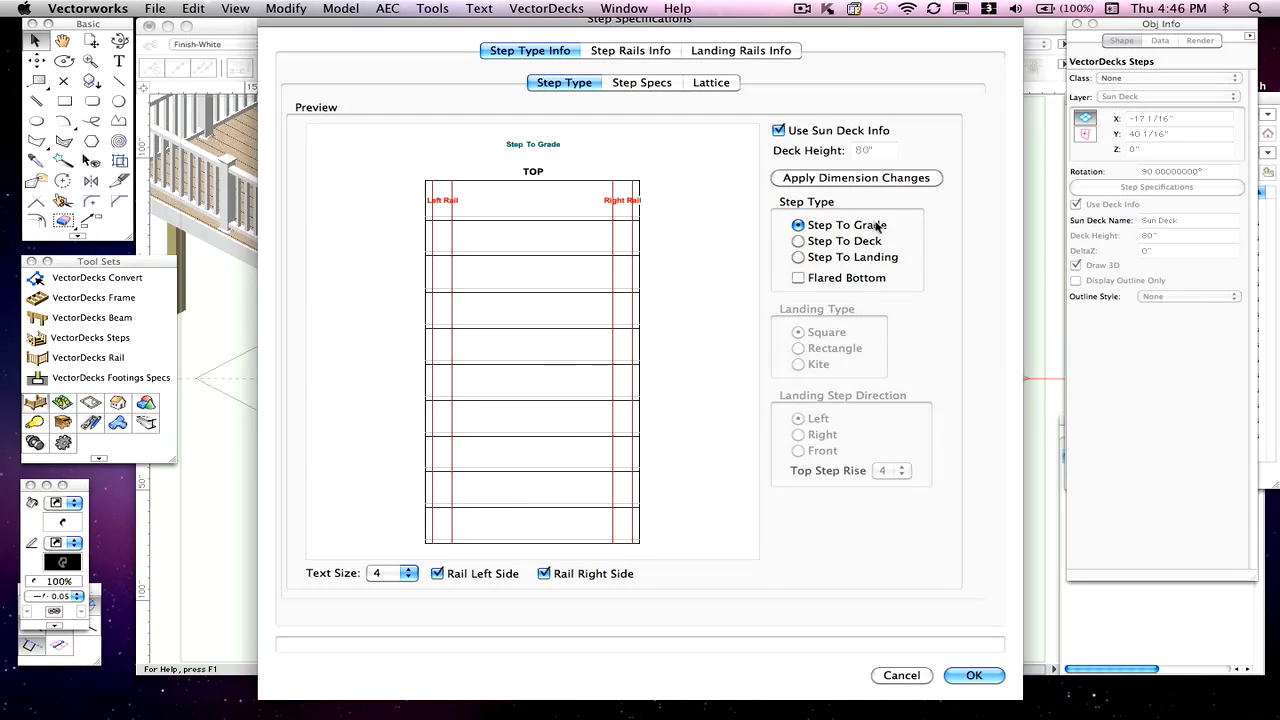
click(798, 257)
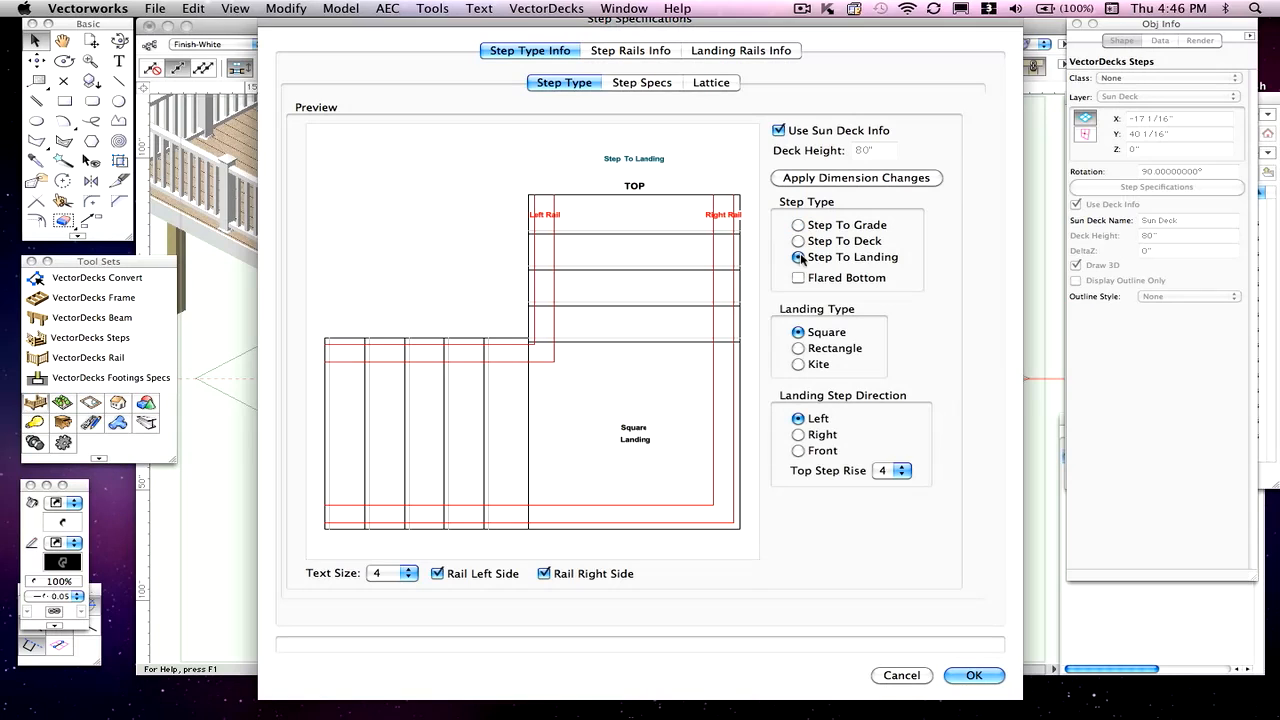
click(797, 365)
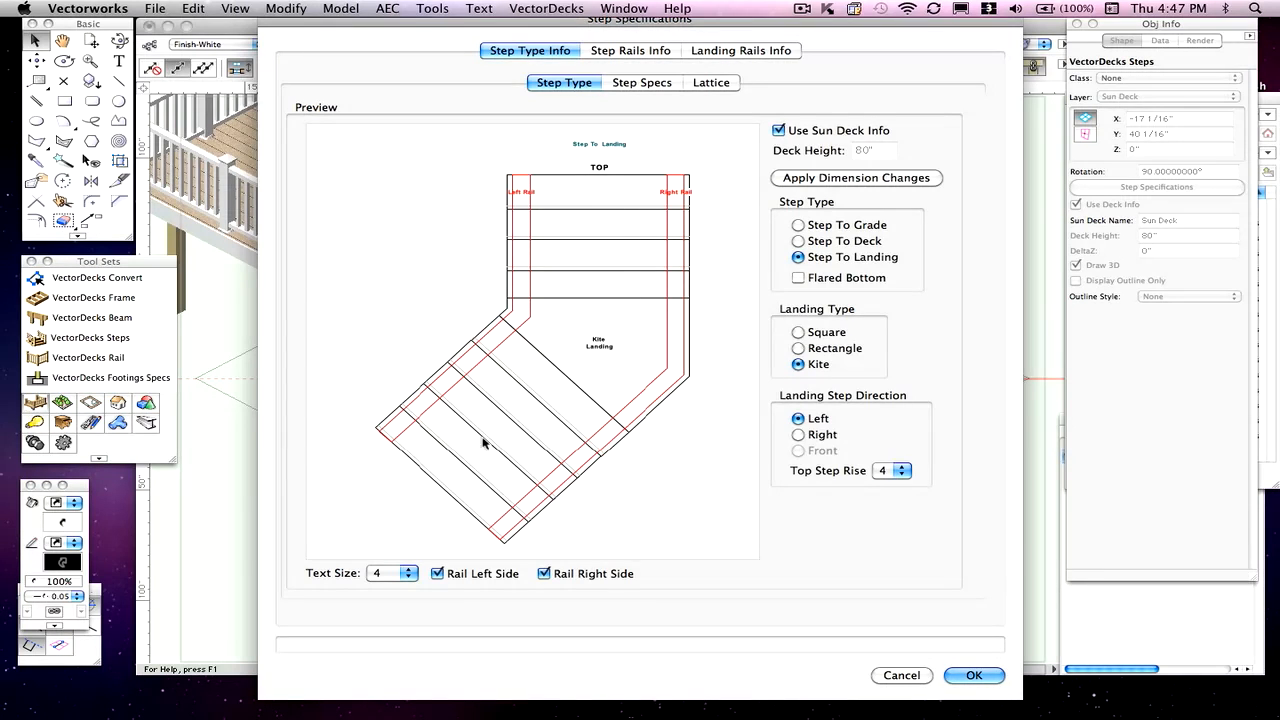
Set the step clear opening to 48", apply the dimension change, and compare the result in the step type preview.
click(642, 83)
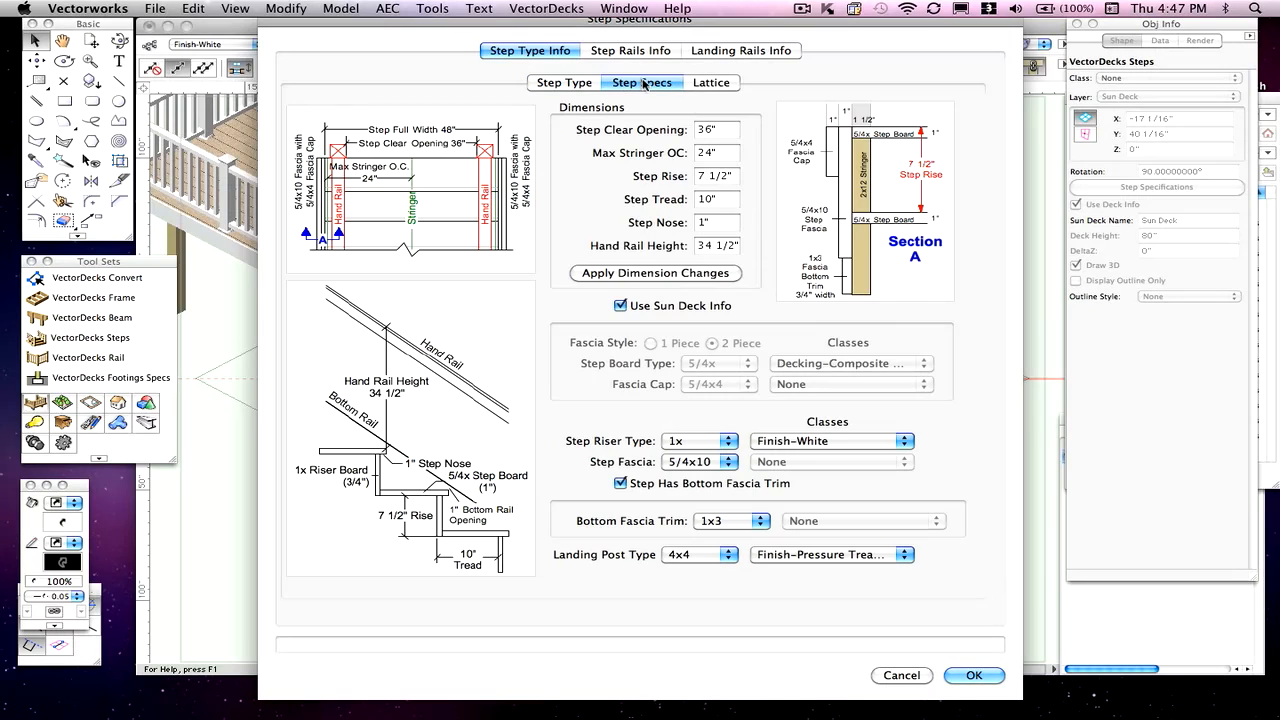
double_click(713, 130)
text(48)
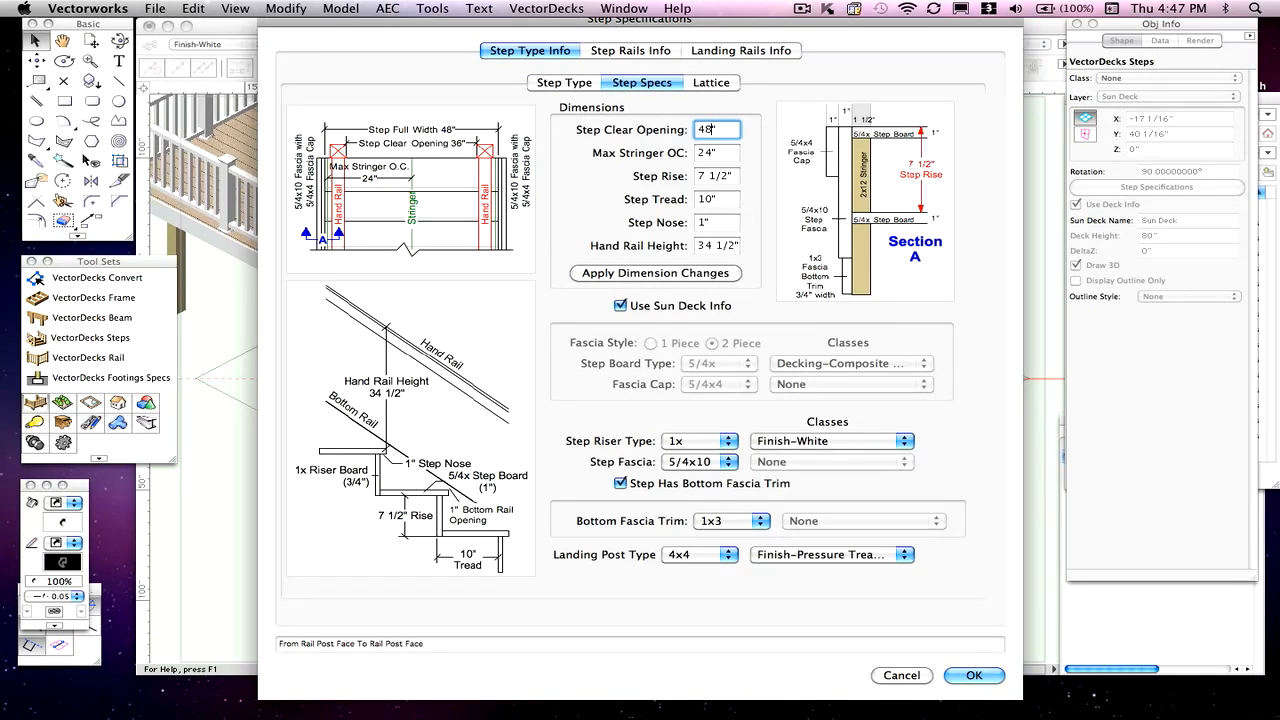
click(674, 279)
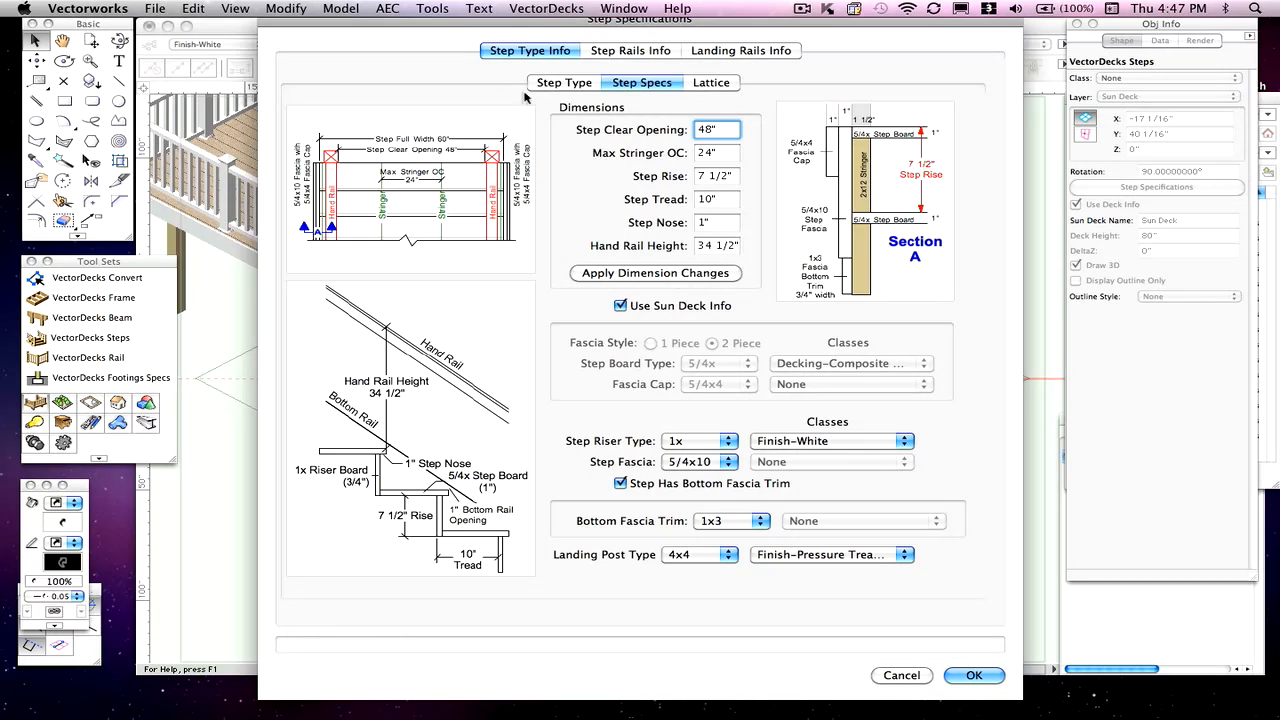
click(553, 84)
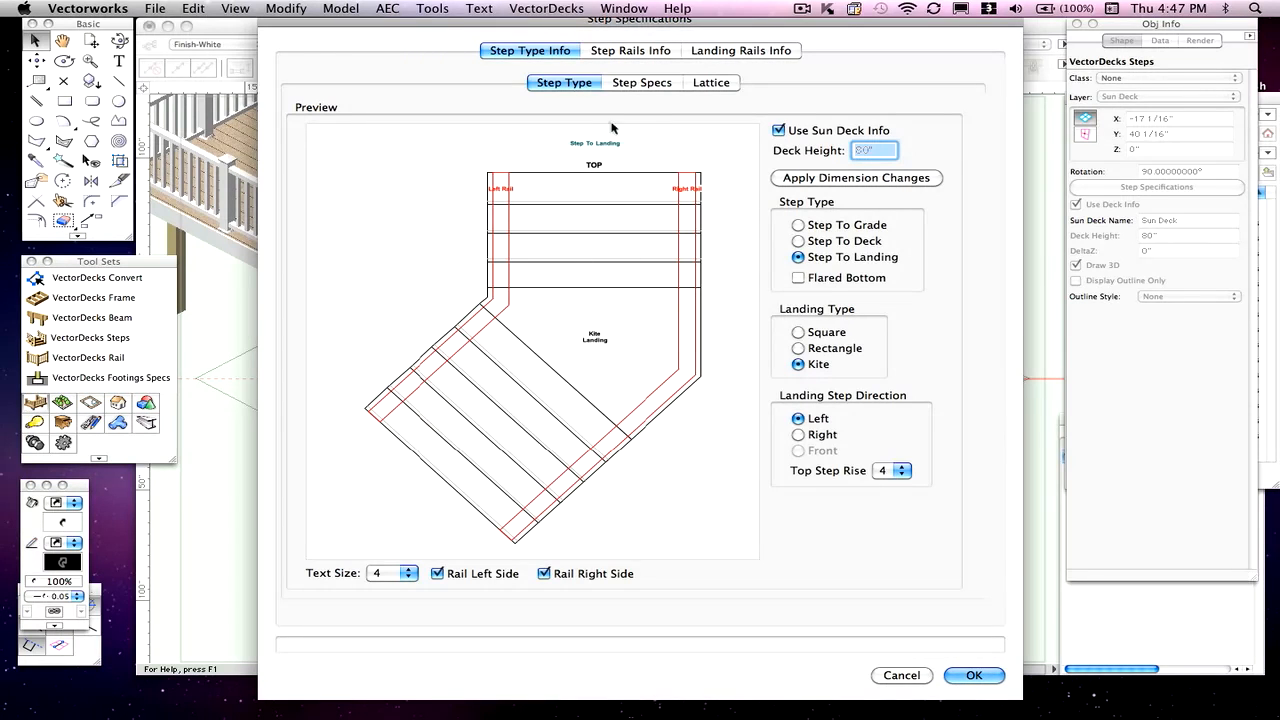
click(629, 88)
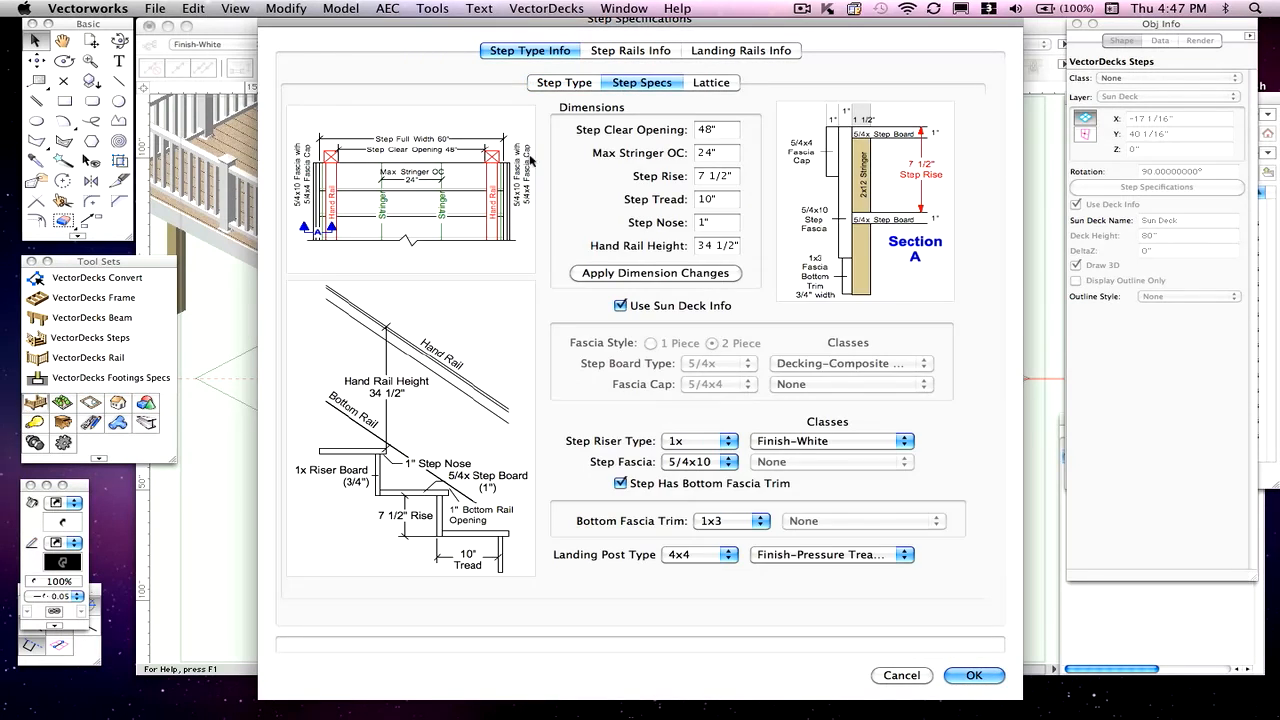
click(566, 84)
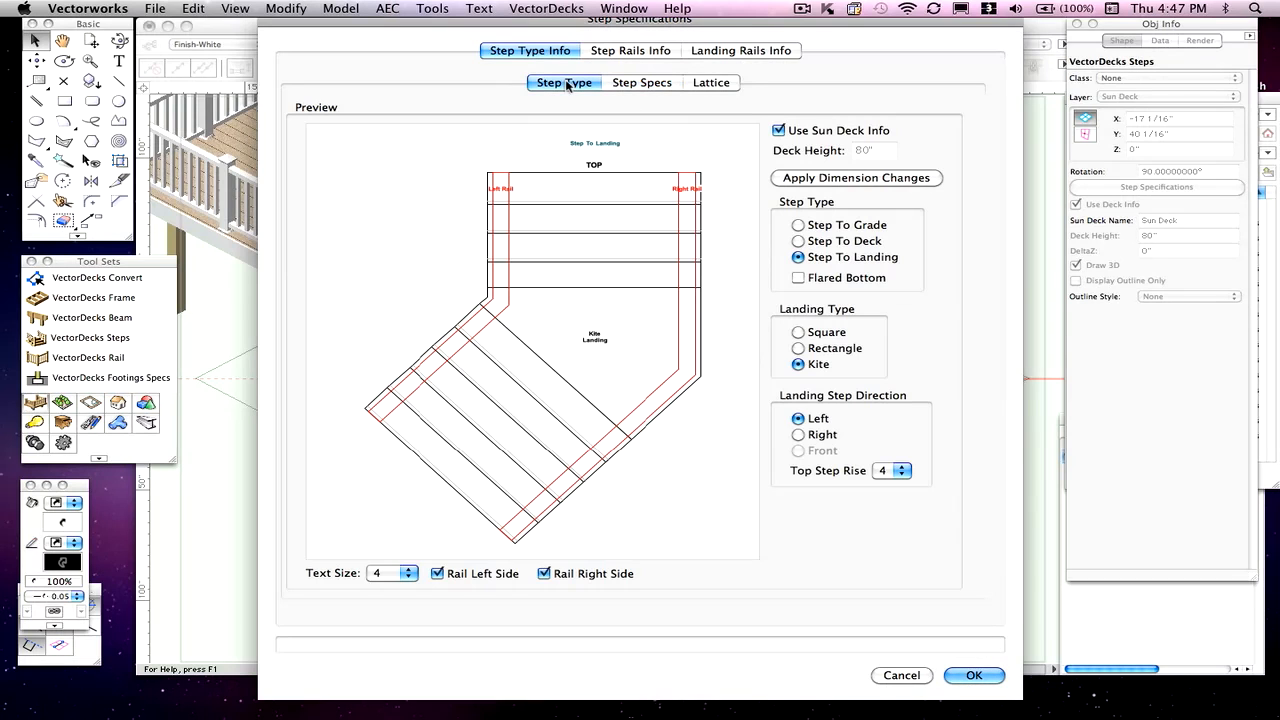
click(640, 86)
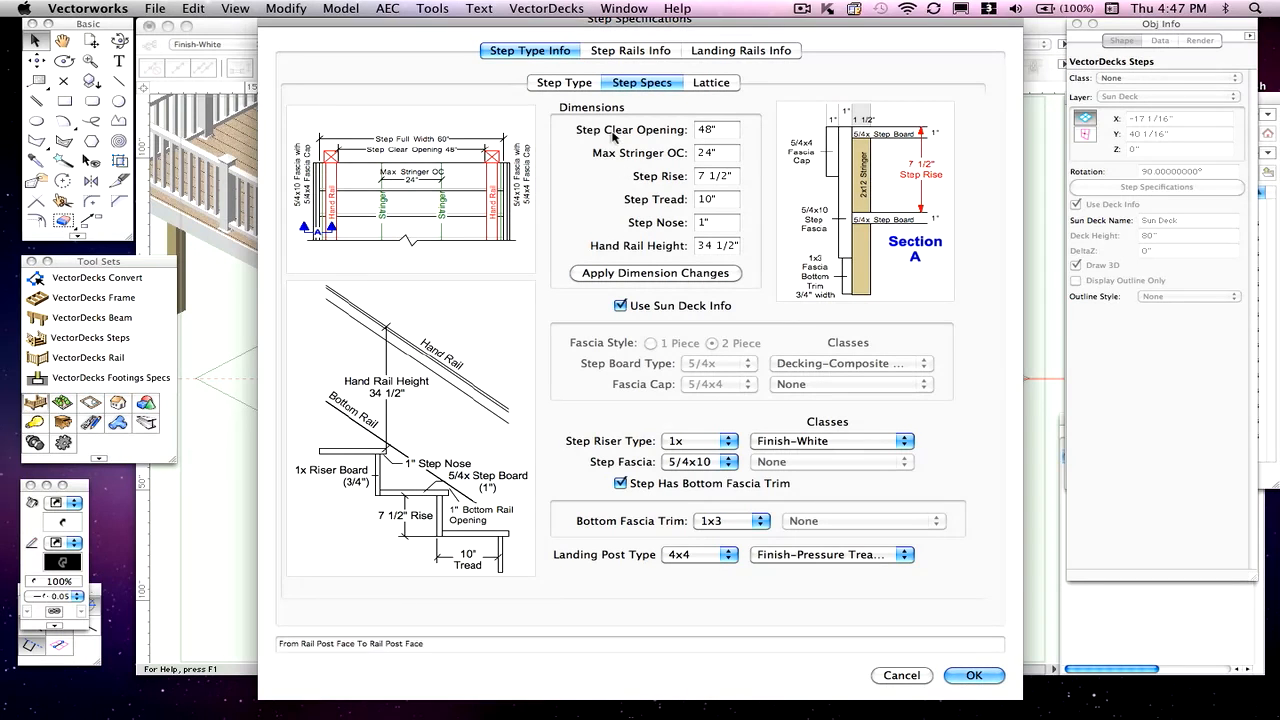
click(571, 89)
Set the step rise to 8" and the step tread to 9", and apply the dimension changes.
click(631, 86)
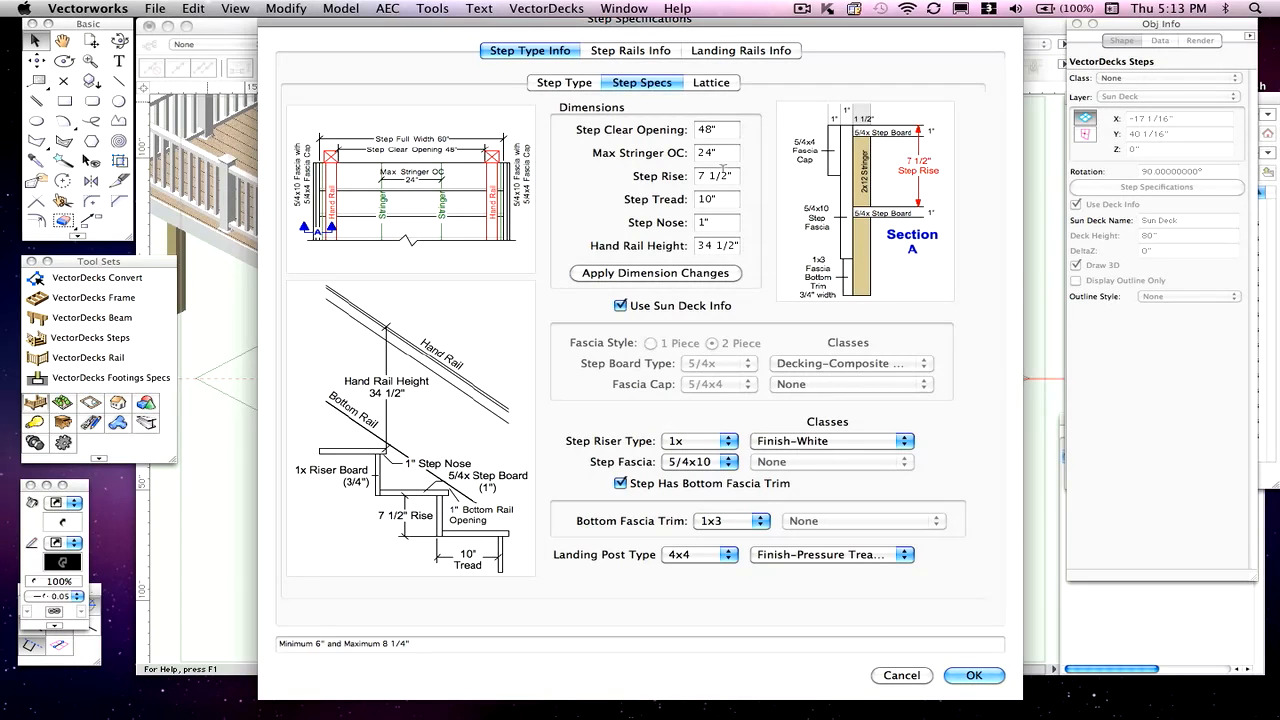
drag(734, 175, 596, 172)
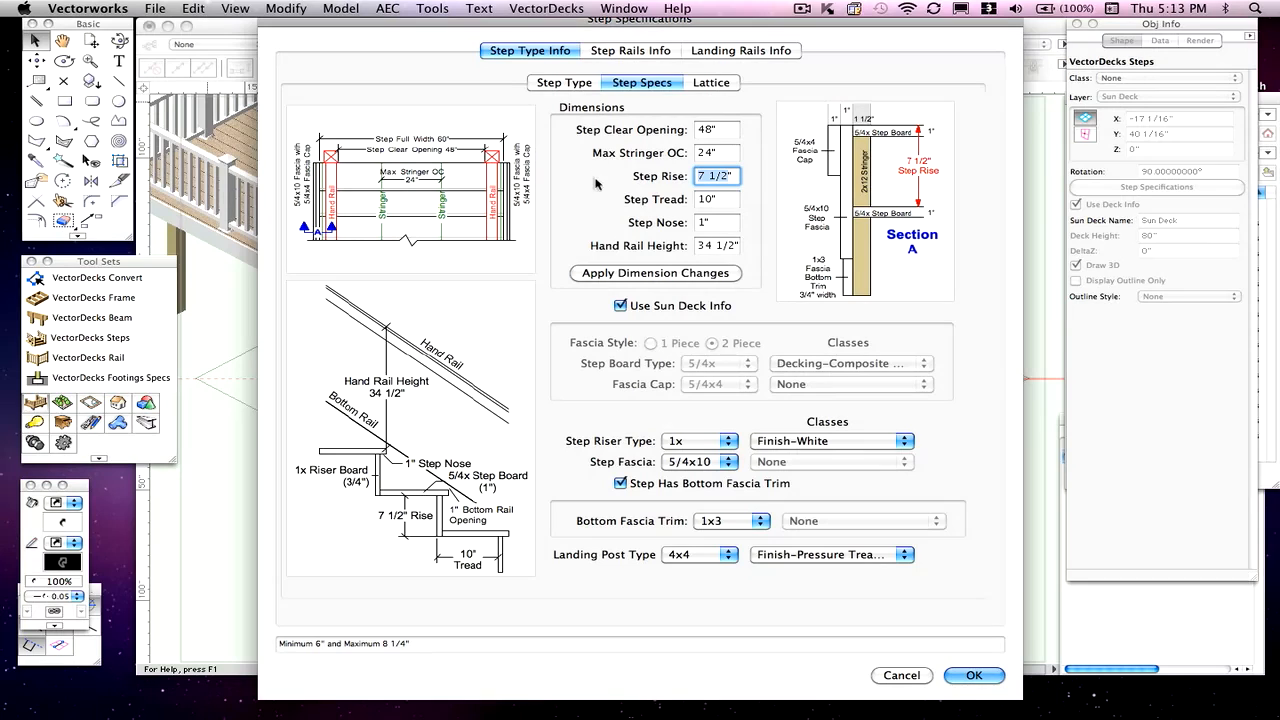
text(8)
key(Tab)
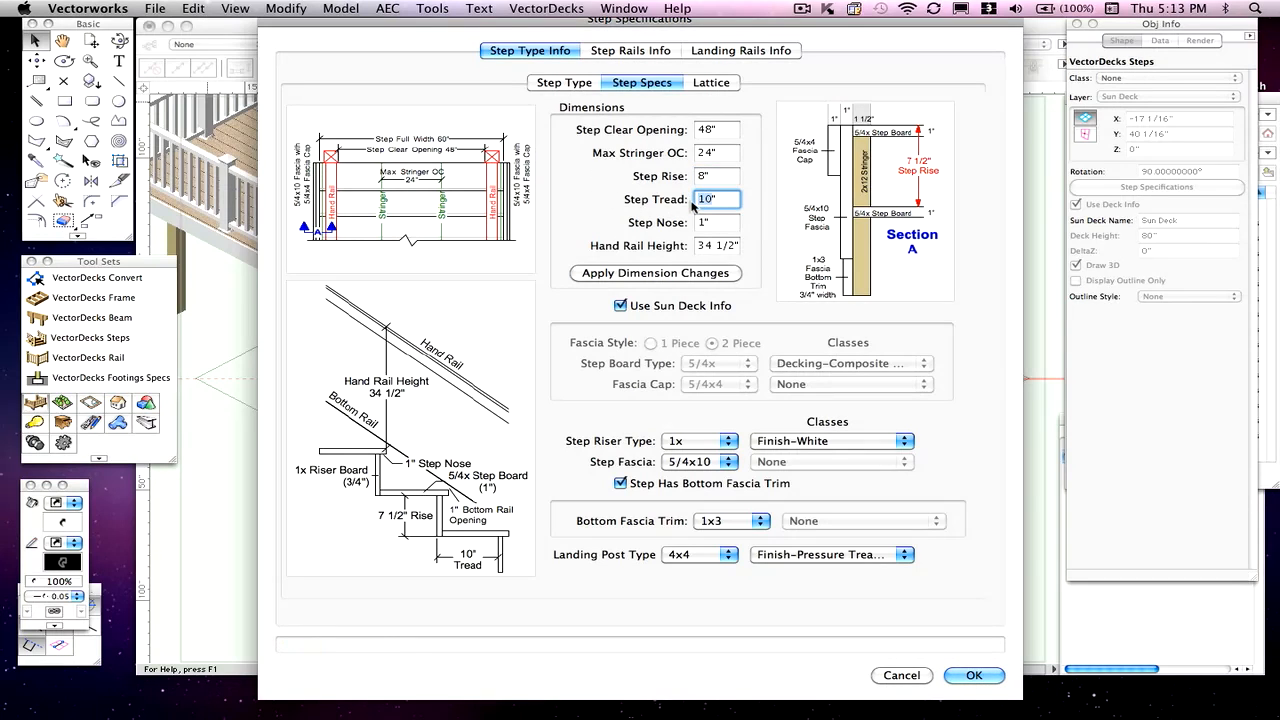
text(9)
click(689, 273)
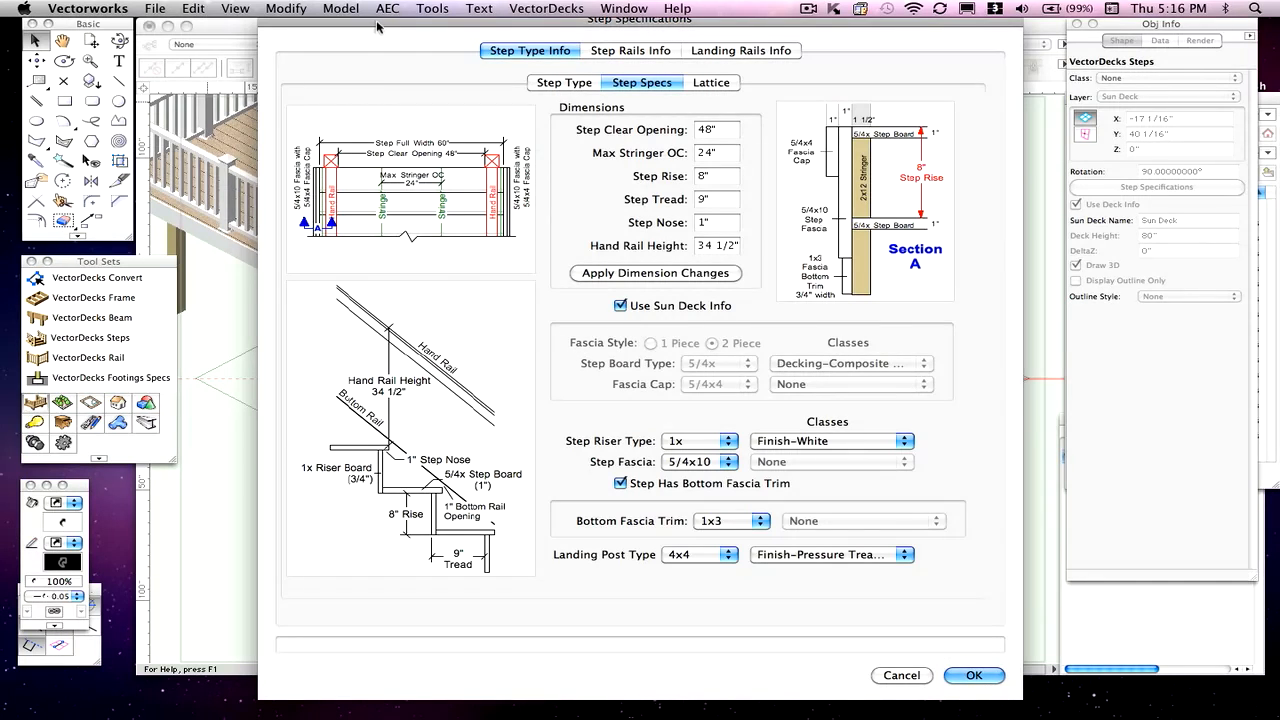
Try the 2x step riser type and return it to 1x.
drag(343, 15, 300, 42)
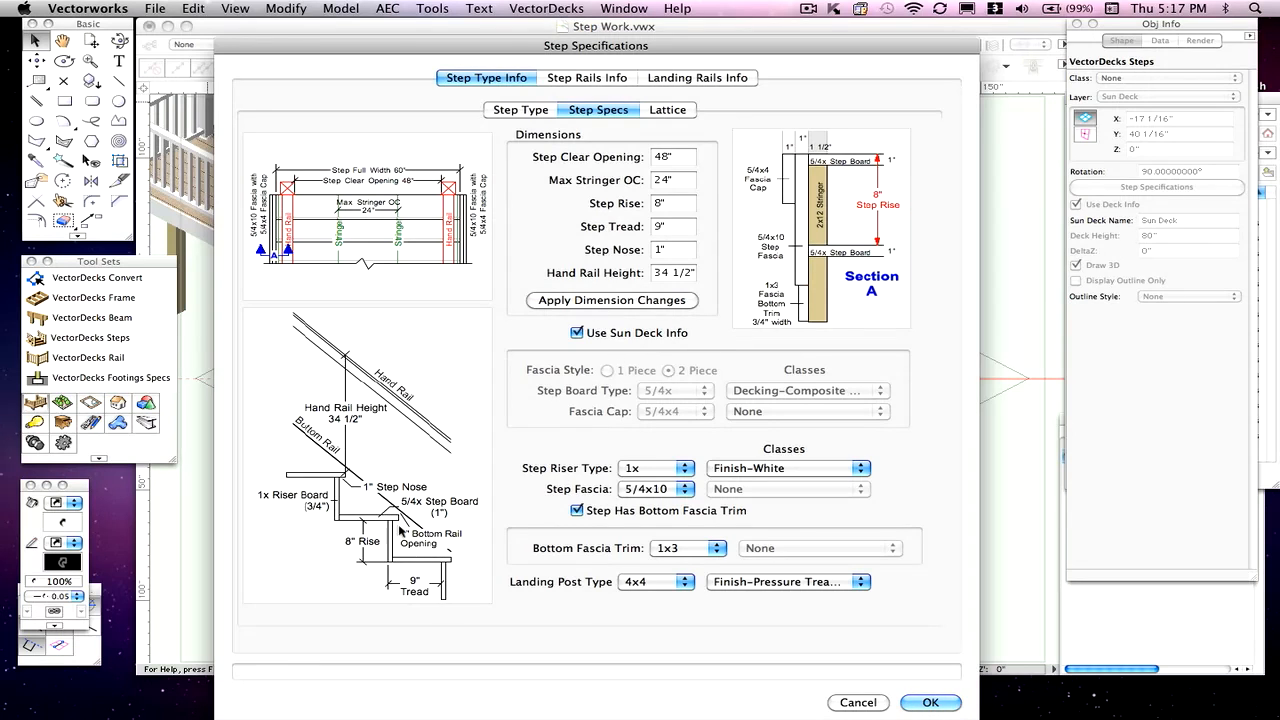
click(661, 468)
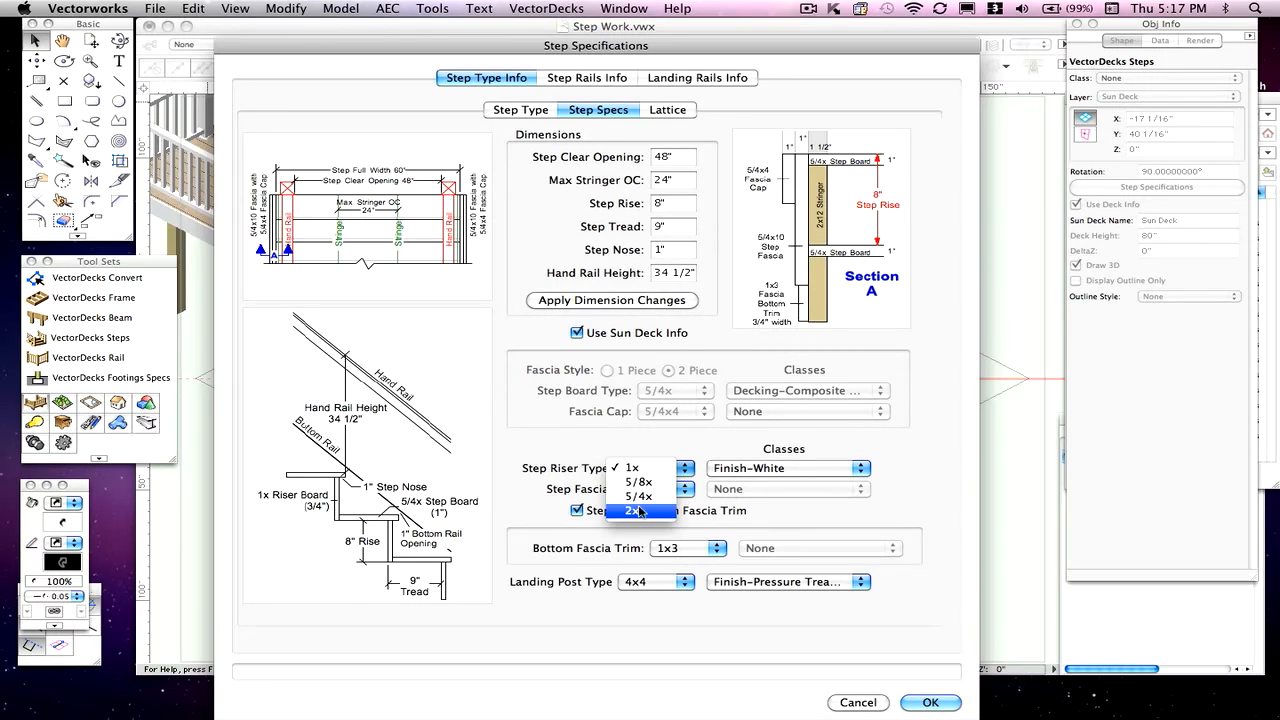
click(640, 510)
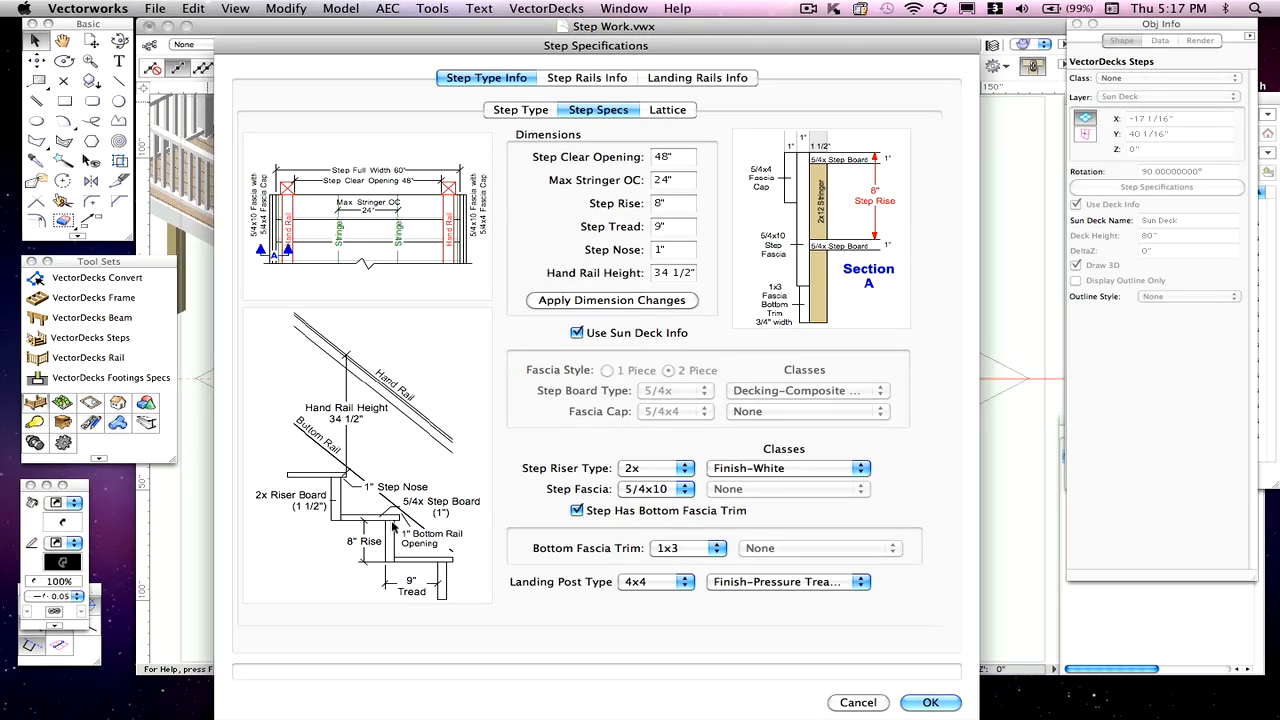
click(672, 468)
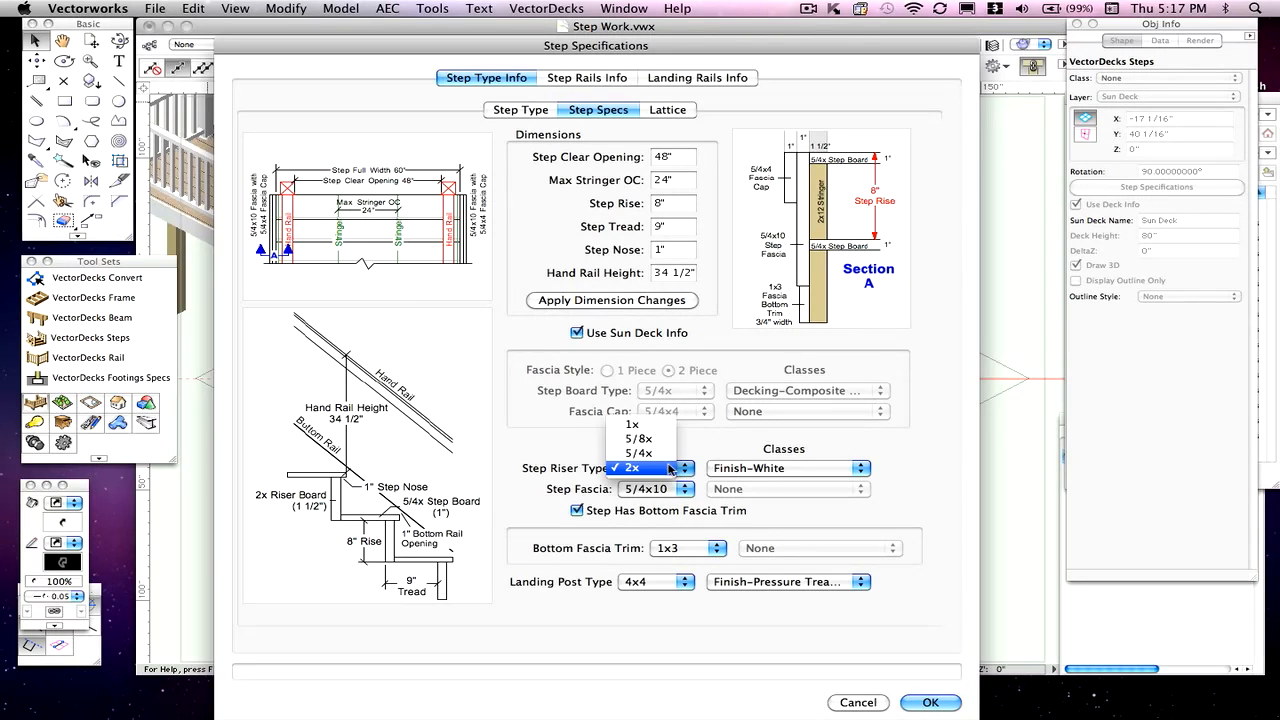
click(654, 426)
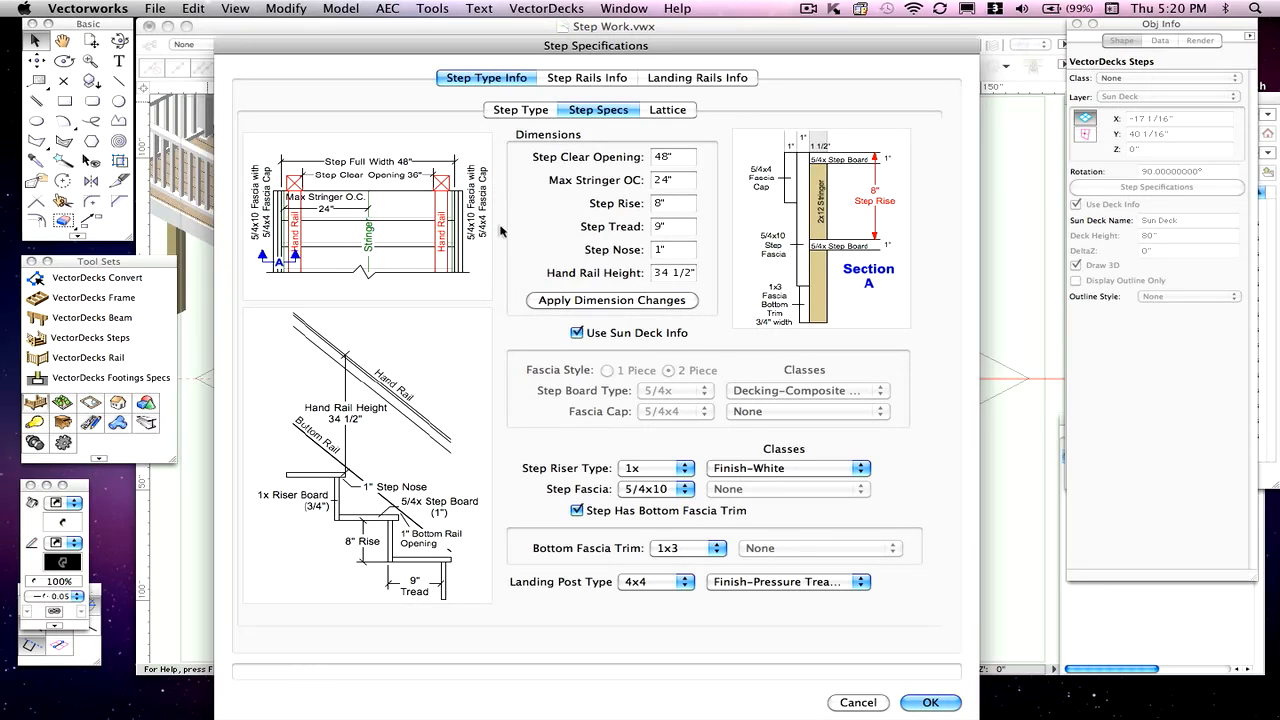
Turn off the bottom fascia trim, and try a 5/4x12 step fascia before returning it to 5/4x10.
click(640, 490)
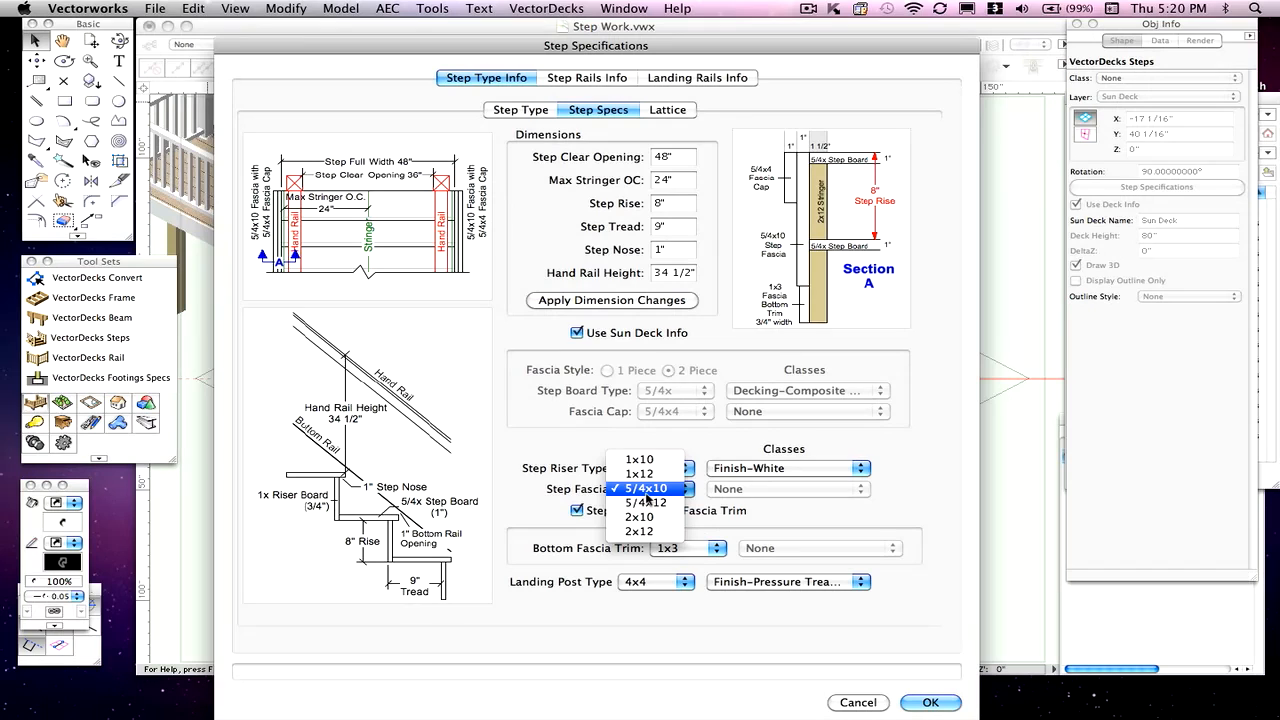
click(640, 490)
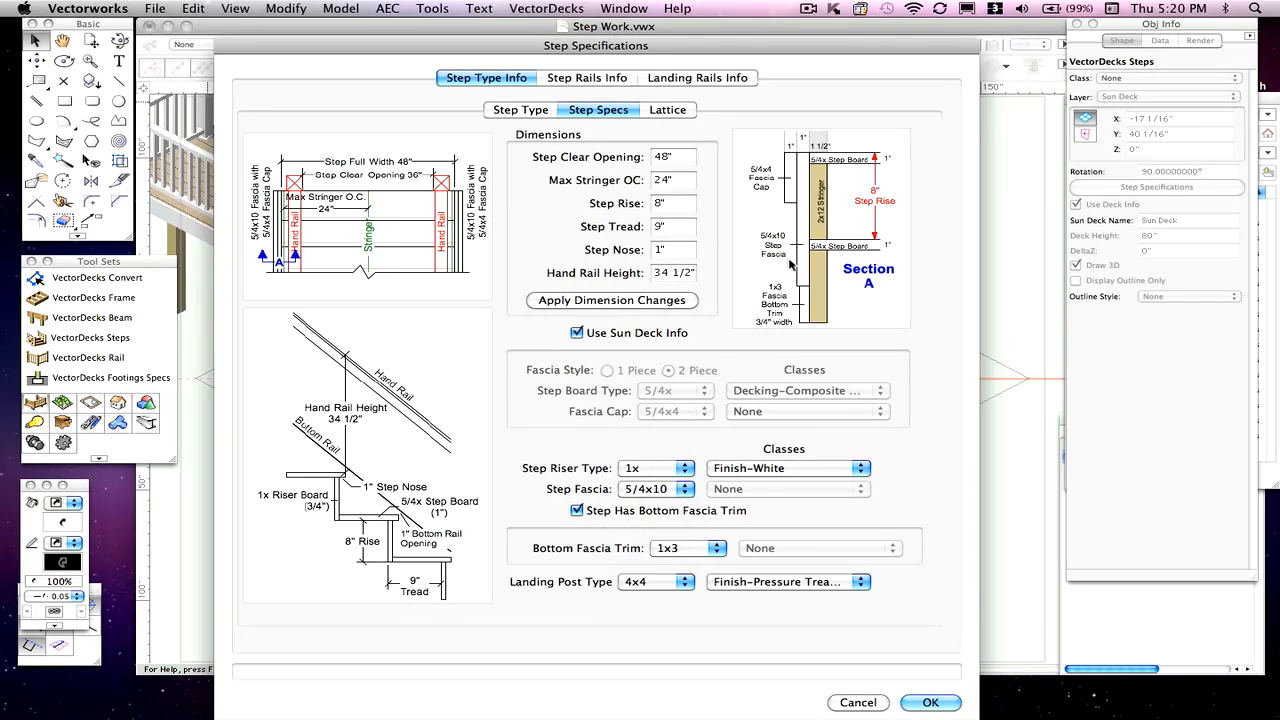
click(577, 511)
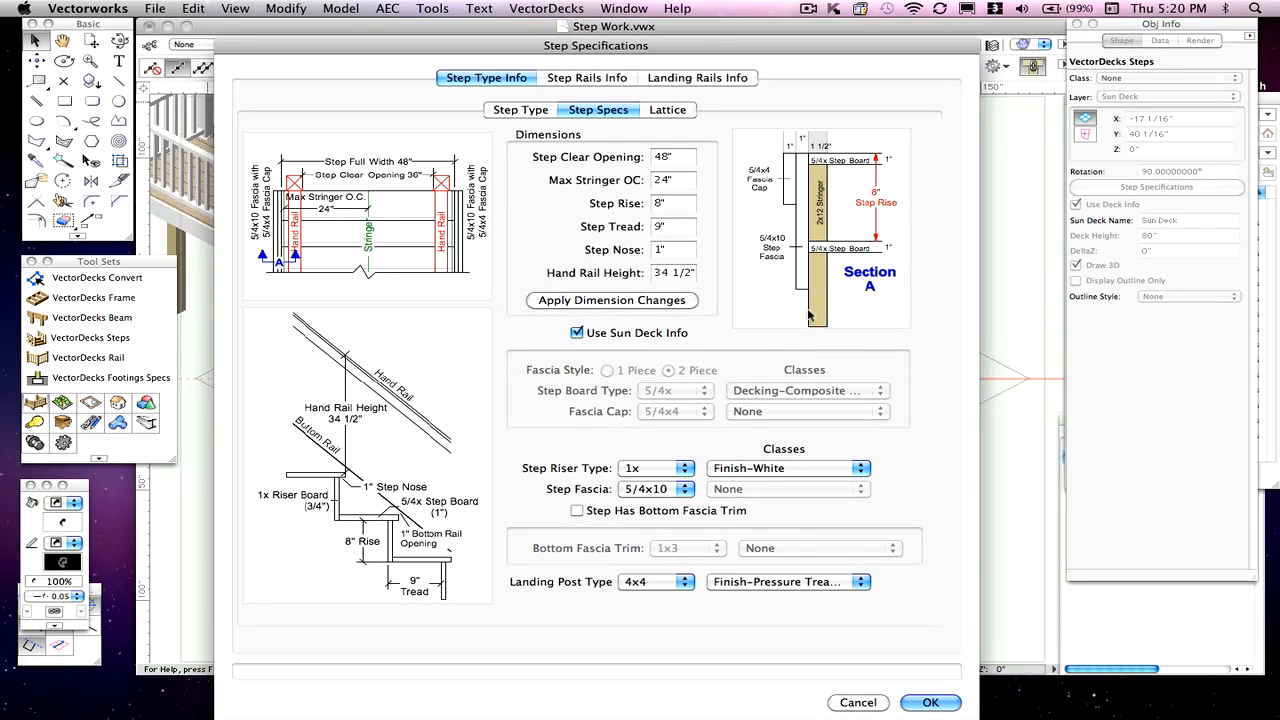
click(667, 488)
click(670, 505)
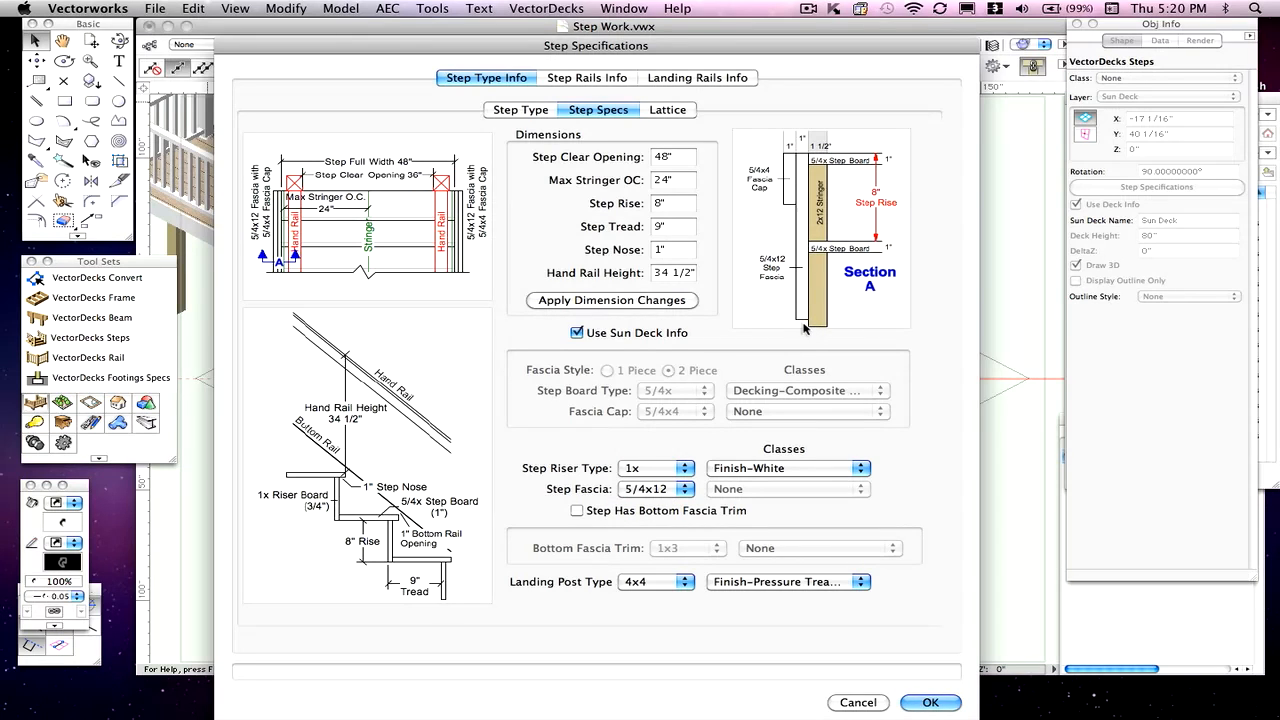
click(651, 490)
click(646, 473)
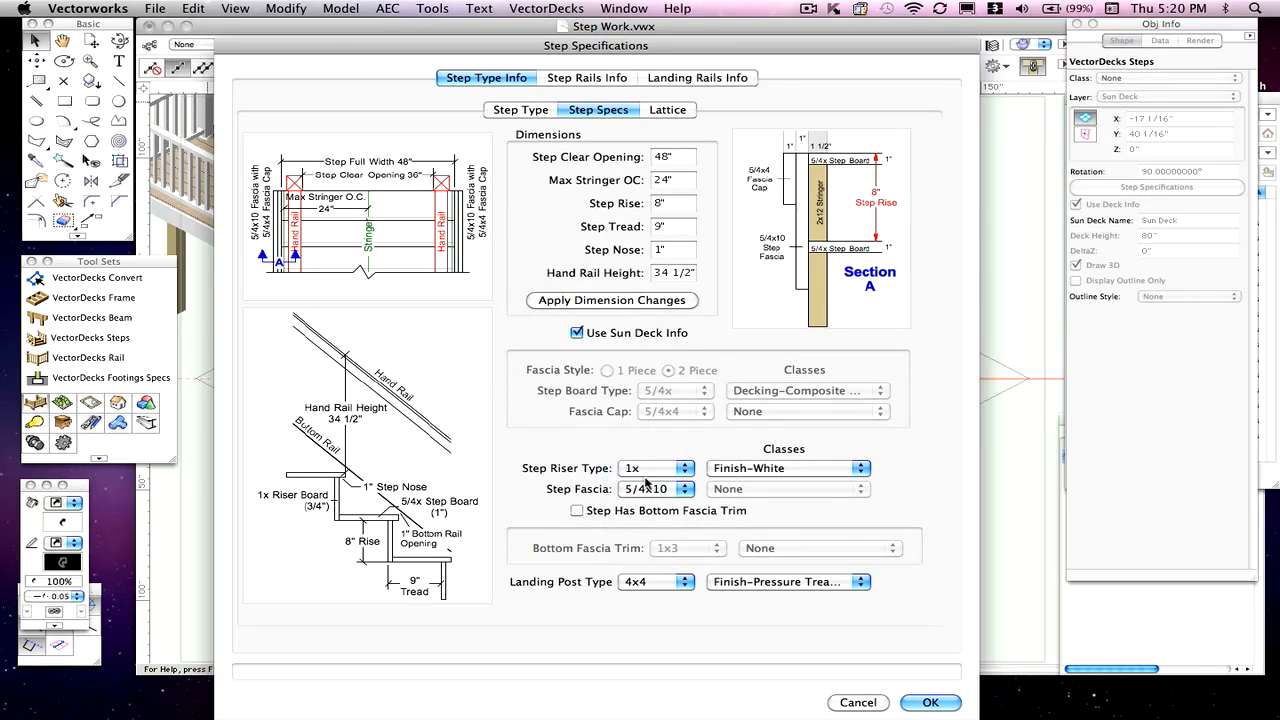
Try a 2x10 step fascia, restore 5/4x10, and turn the bottom fascia trim back on, keeping it at 1x3.
click(658, 492)
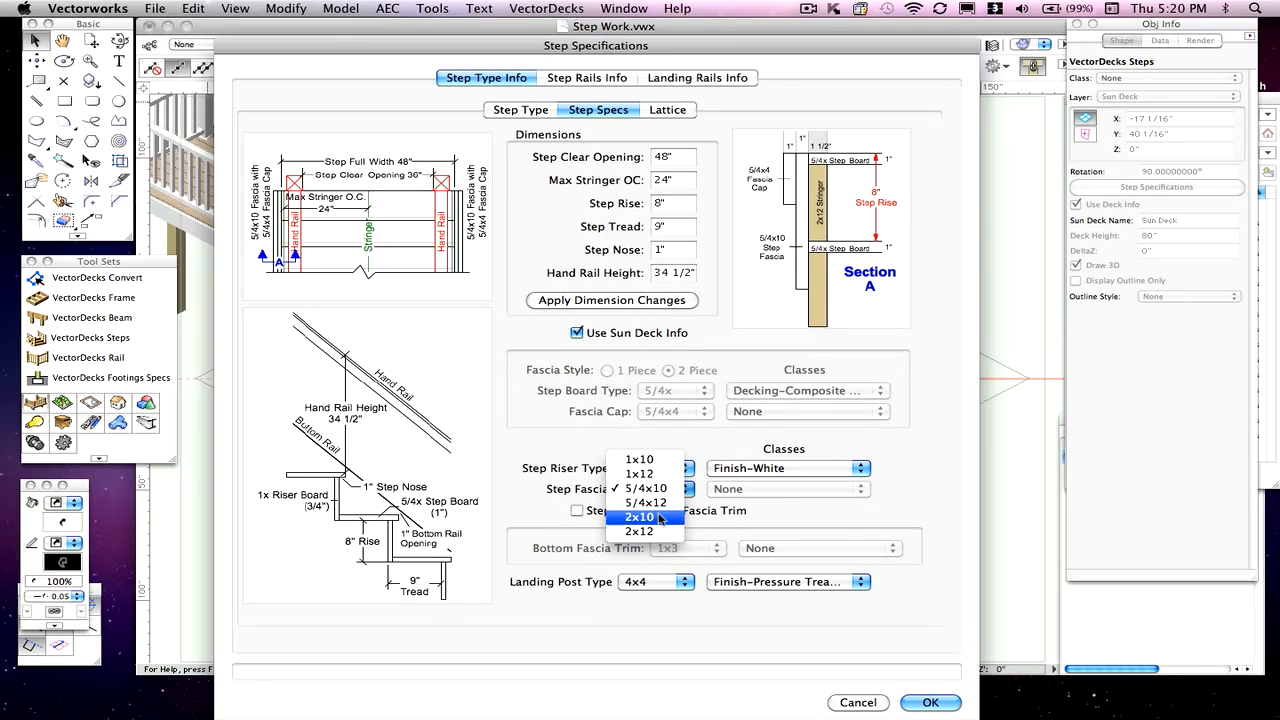
click(652, 517)
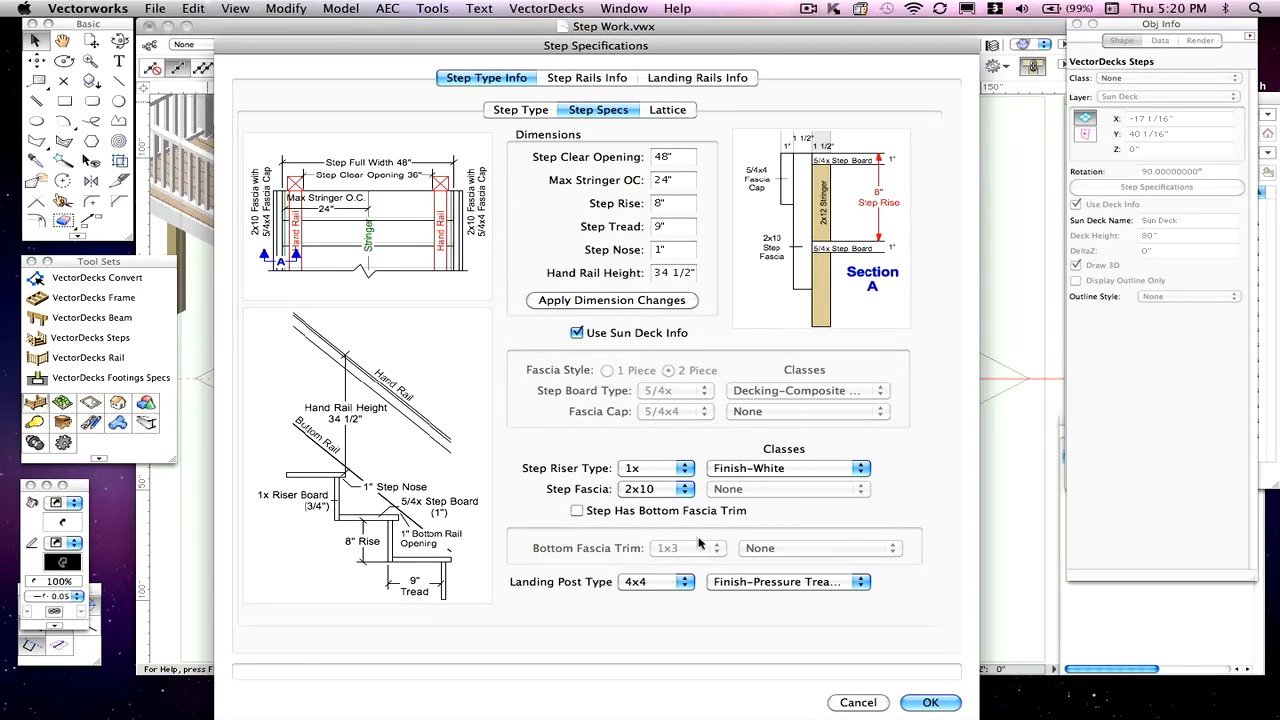
click(655, 488)
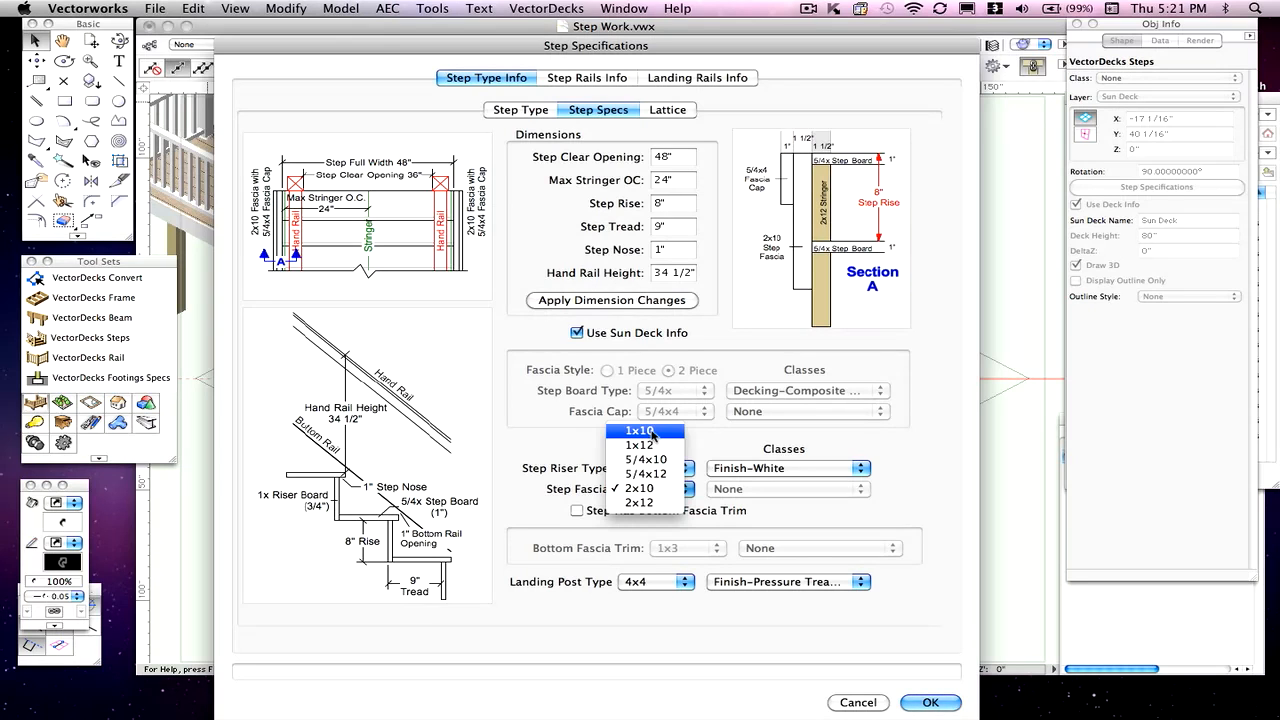
click(660, 459)
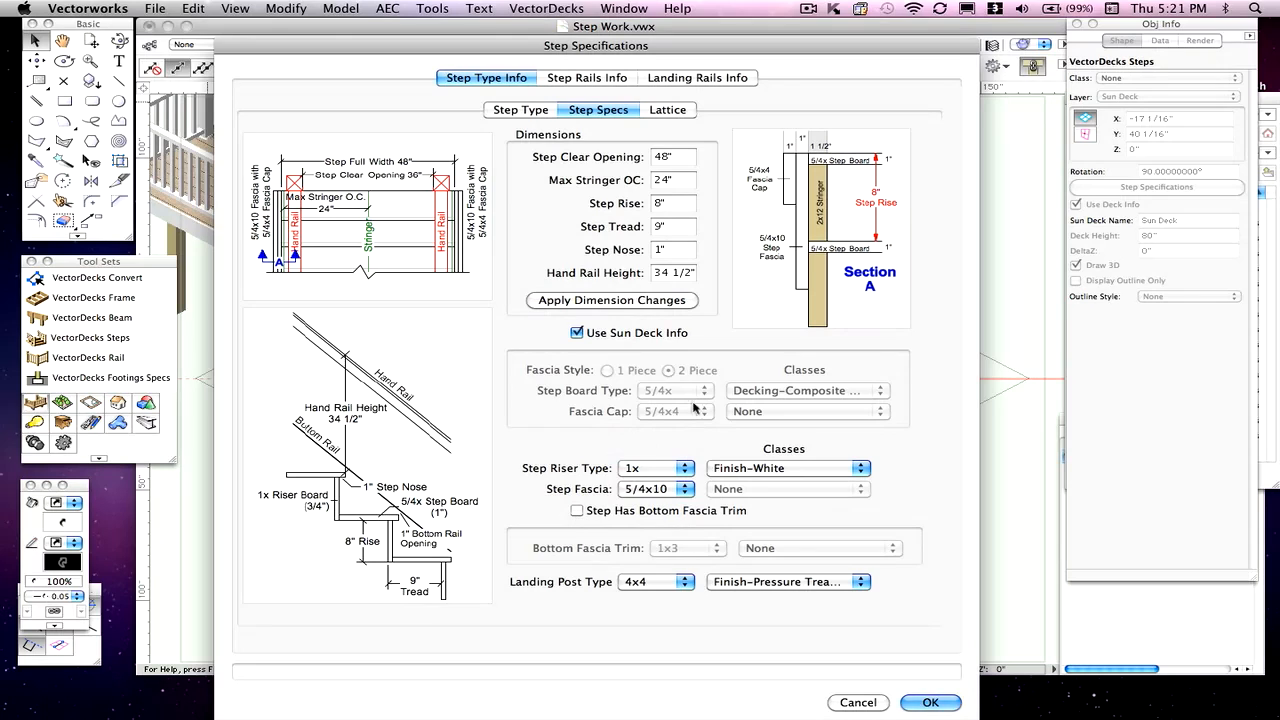
click(578, 511)
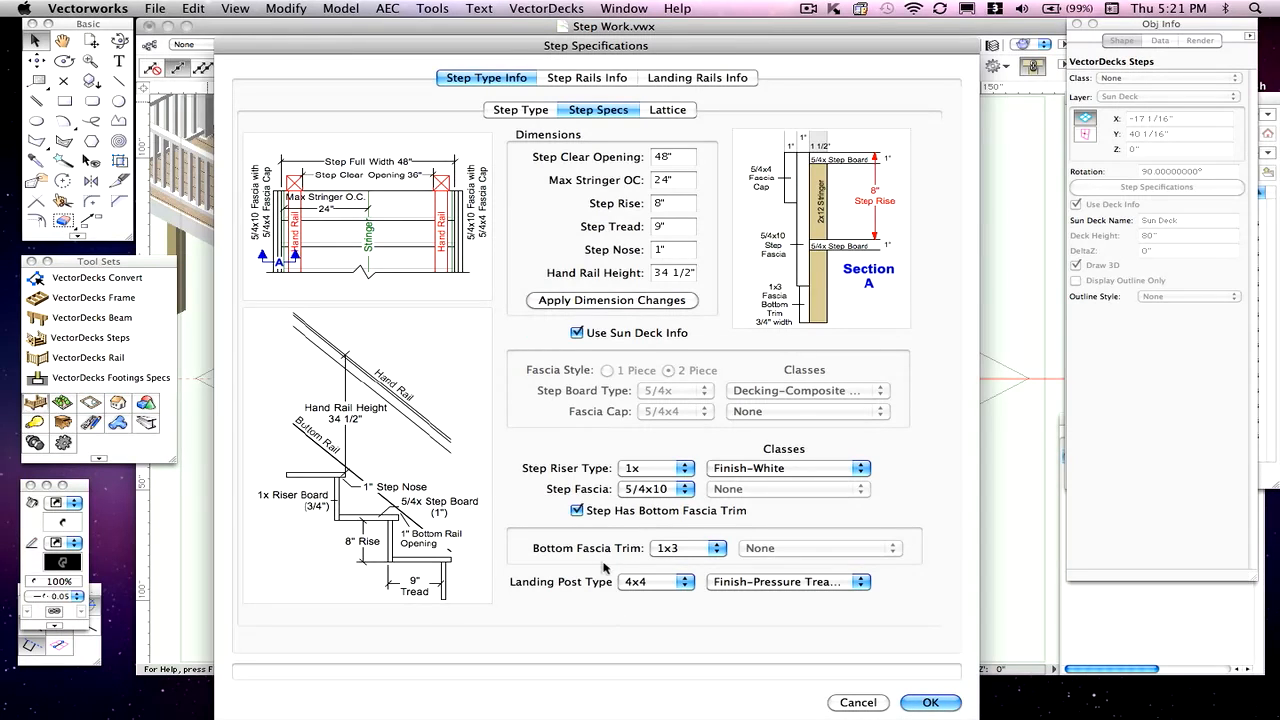
click(688, 552)
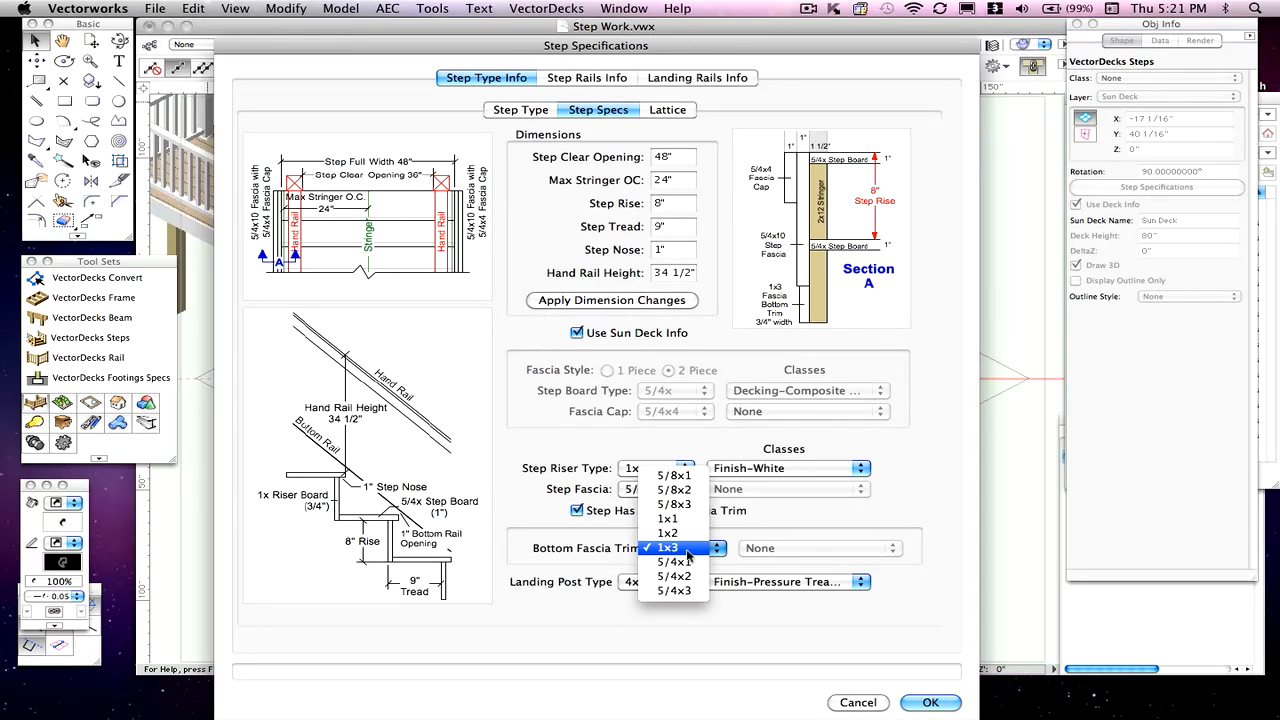
click(541, 541)
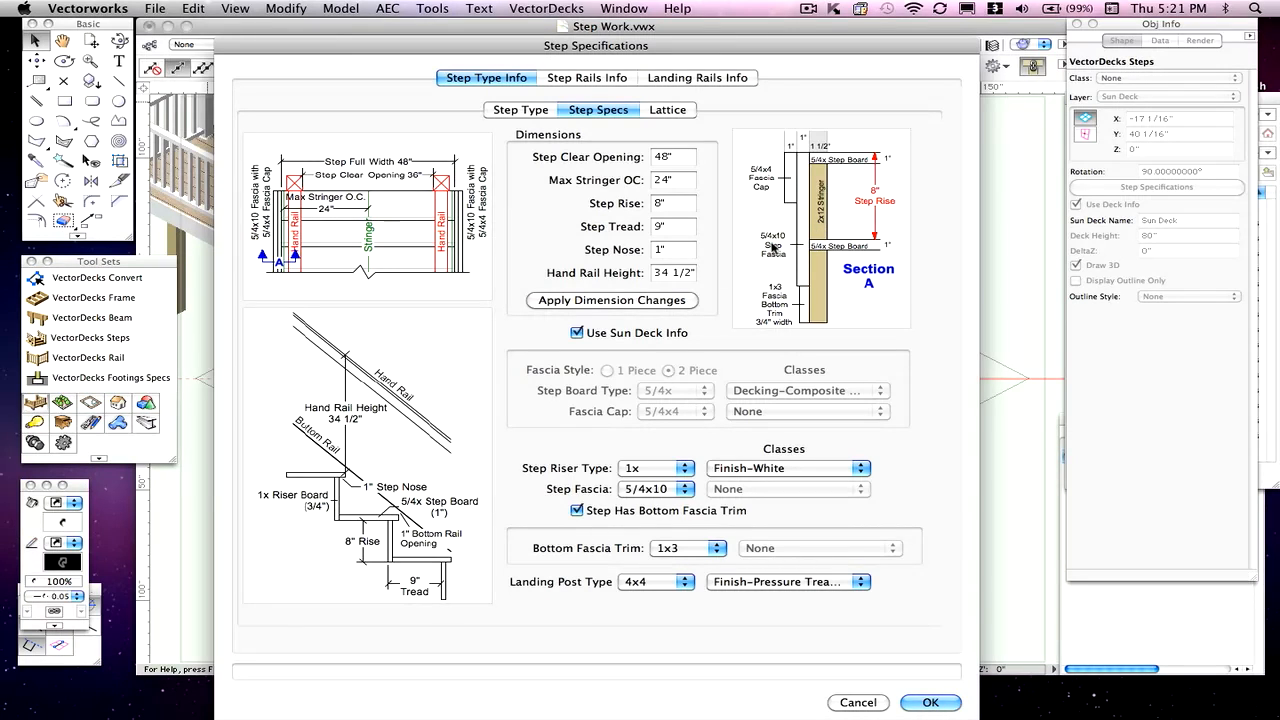
Turn off the use of sun deck info, try the 1 Piece fascia style, and set it back to 2 Piece.
click(577, 333)
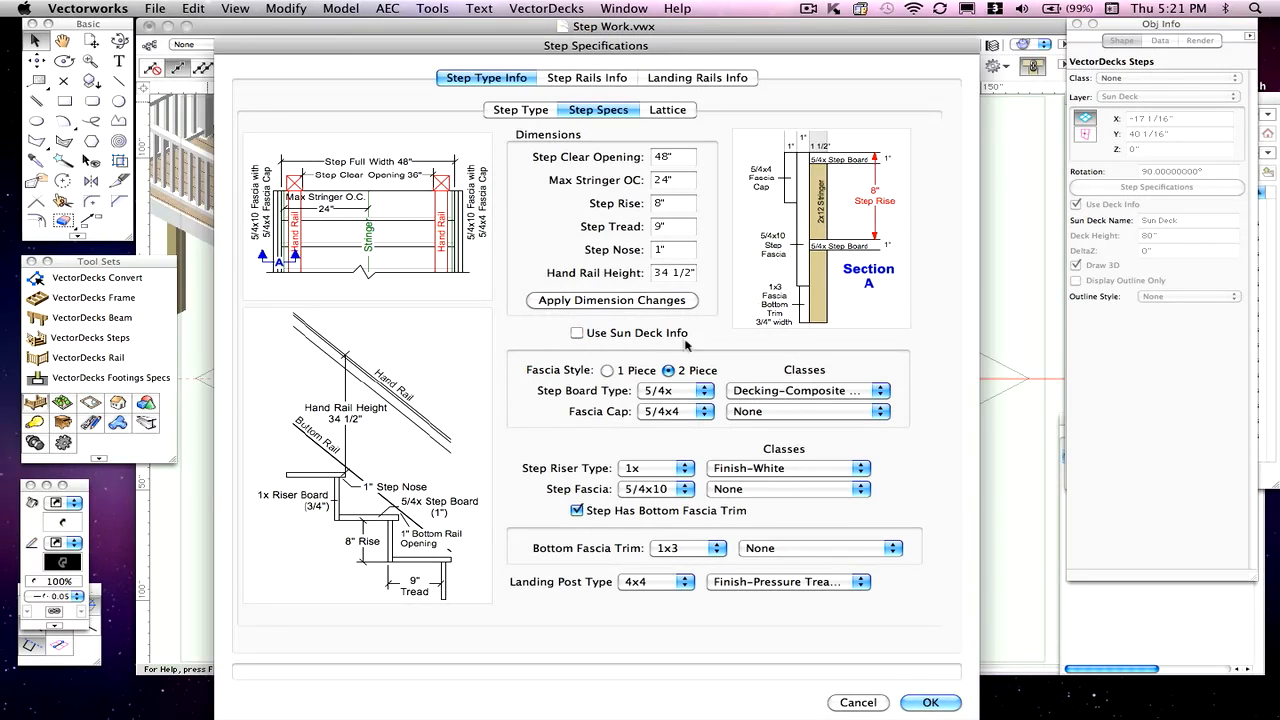
click(607, 371)
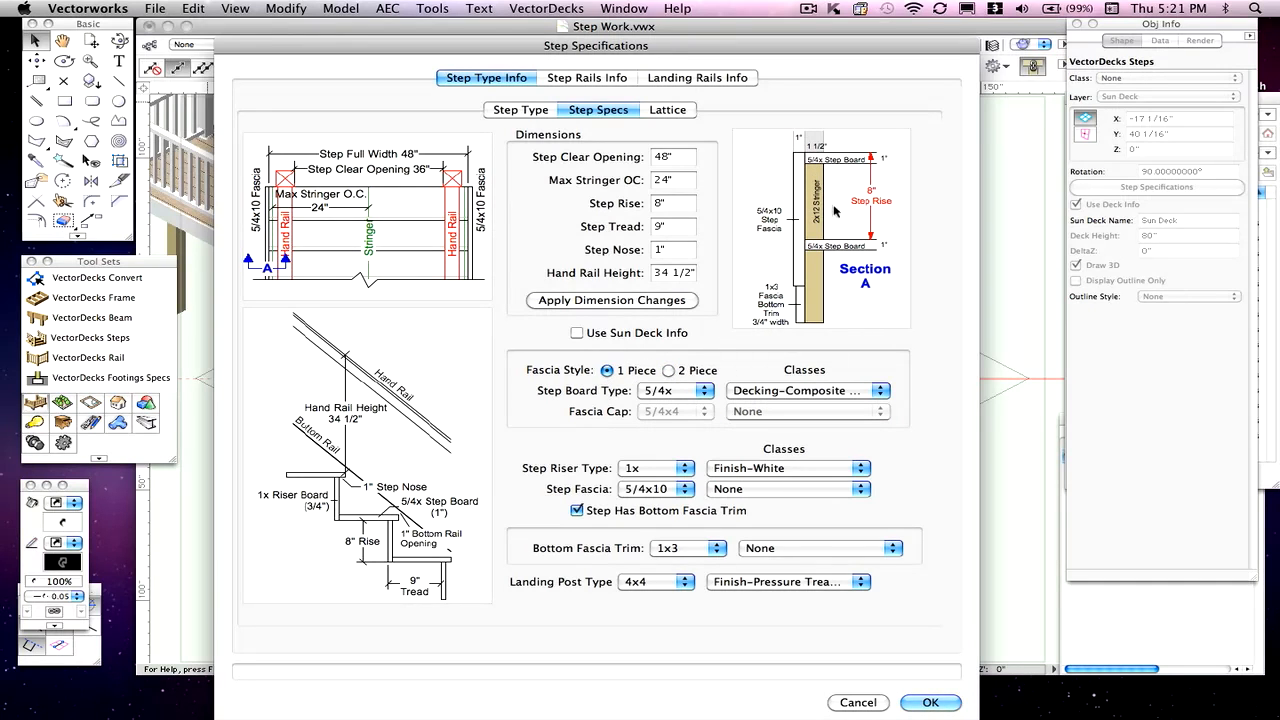
click(669, 371)
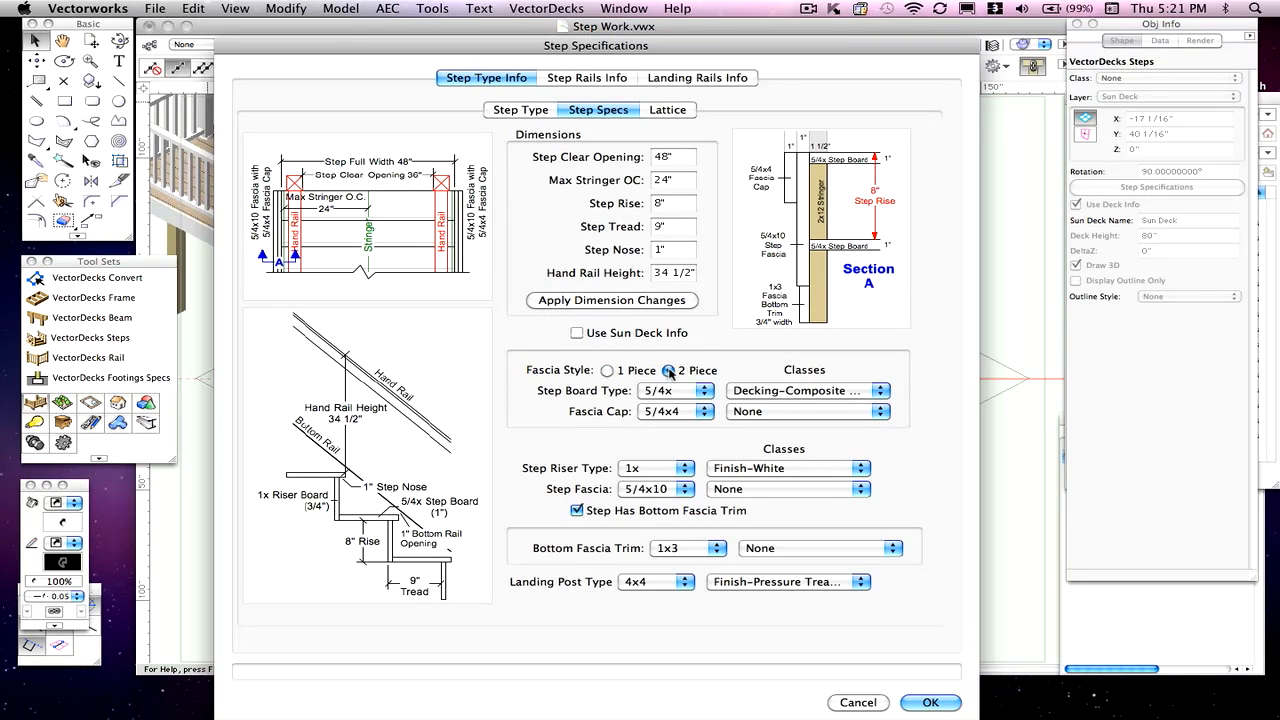
Turn the use of sun deck info back on and review the step riser class choices, keeping Finish-White.
click(576, 334)
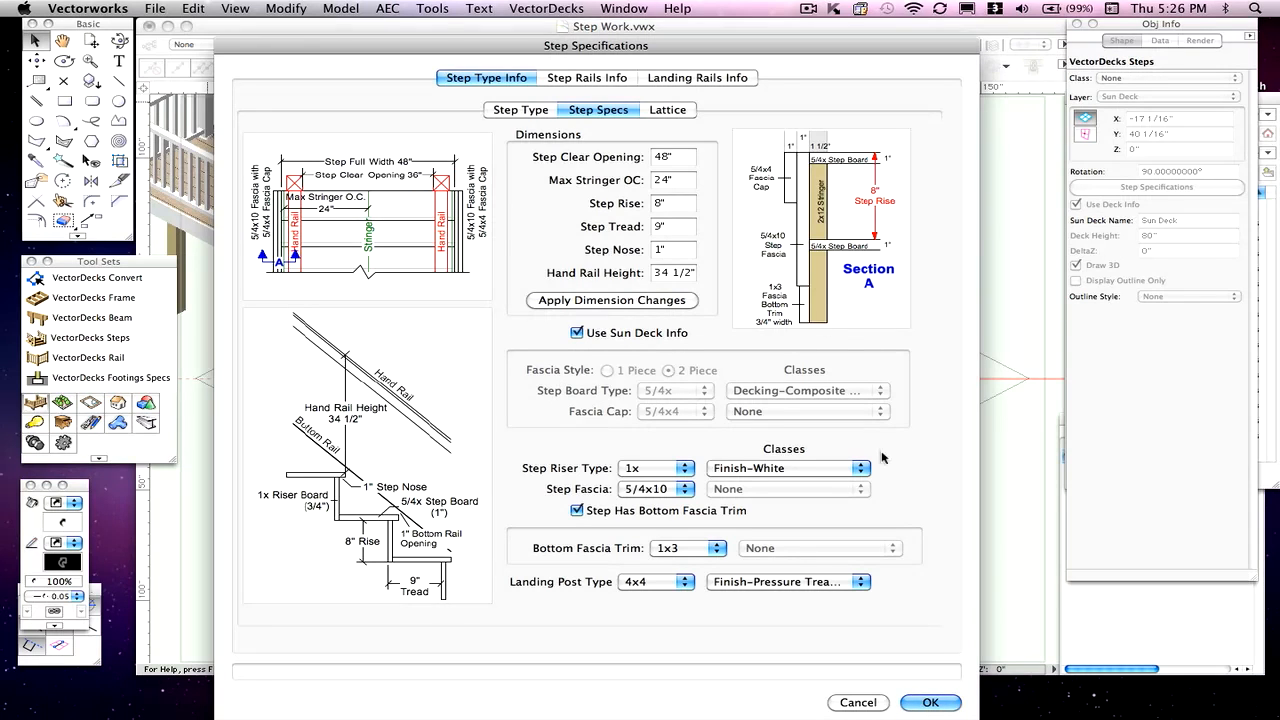
click(745, 469)
click(745, 470)
click(740, 469)
click(741, 468)
Set the landing post type to 6x6 and review its class choices without changing the pressure-treated finish.
click(510, 109)
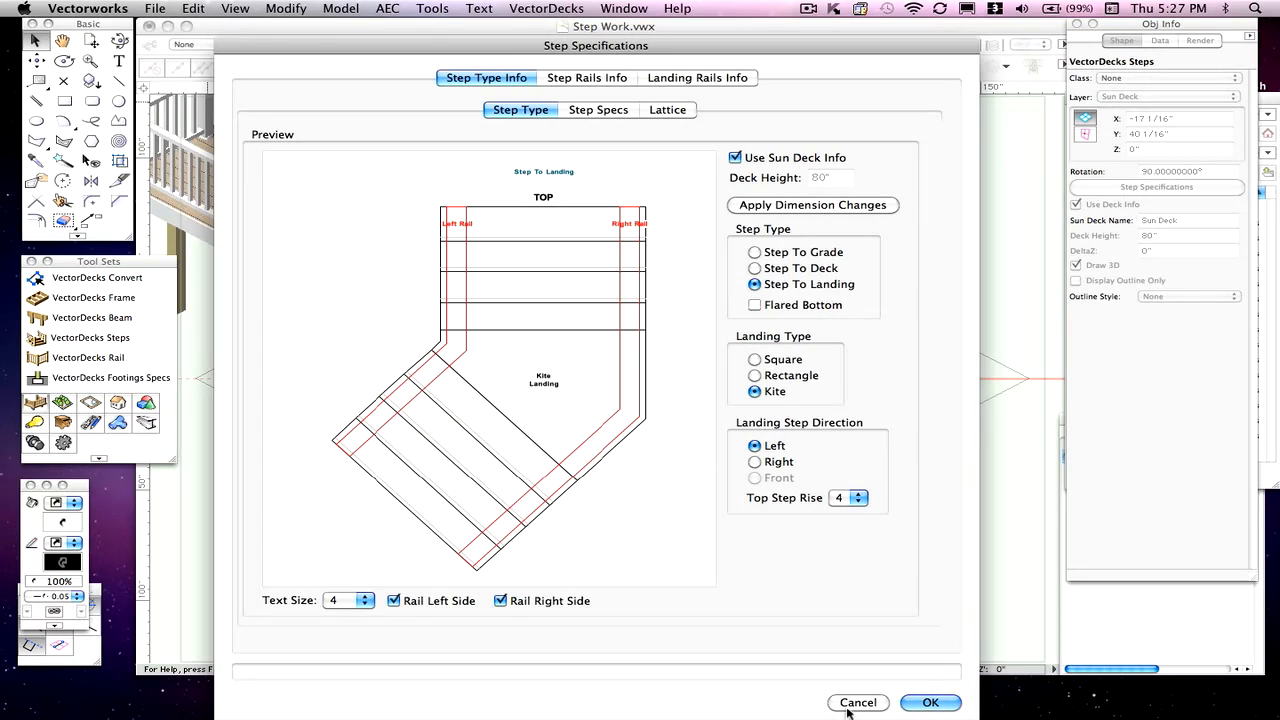
click(621, 111)
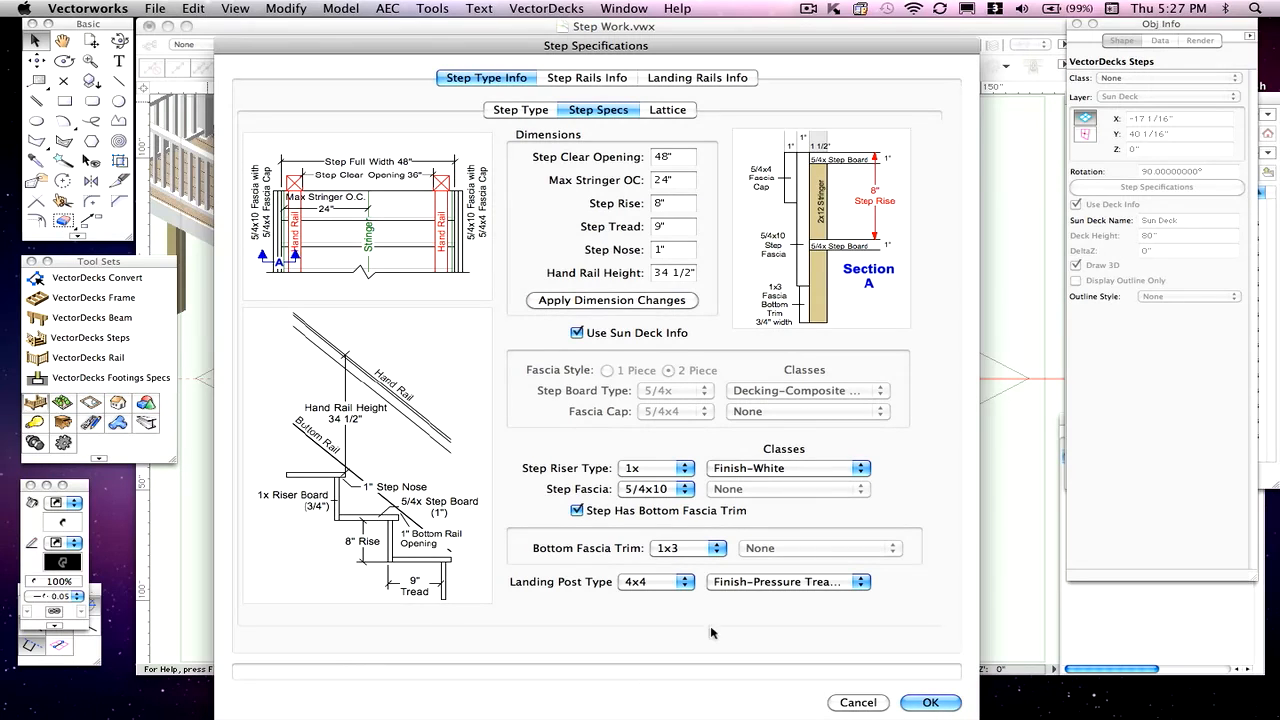
click(663, 587)
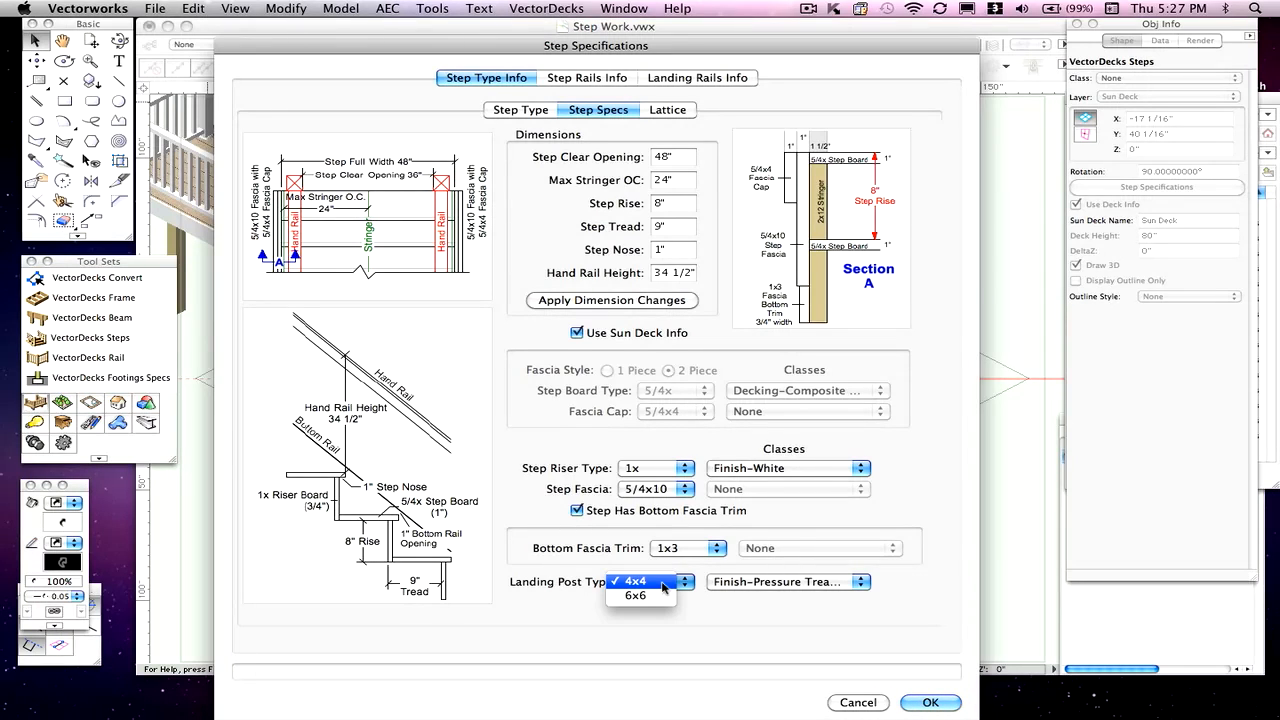
click(651, 594)
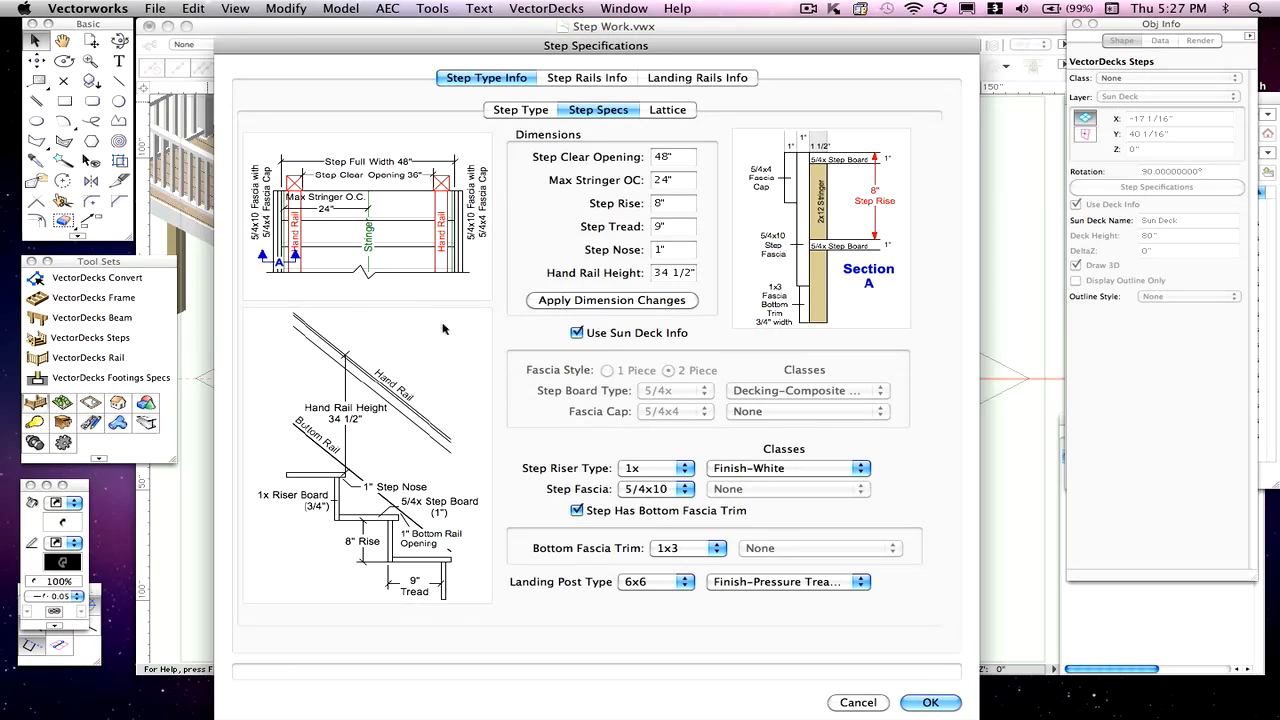
click(751, 583)
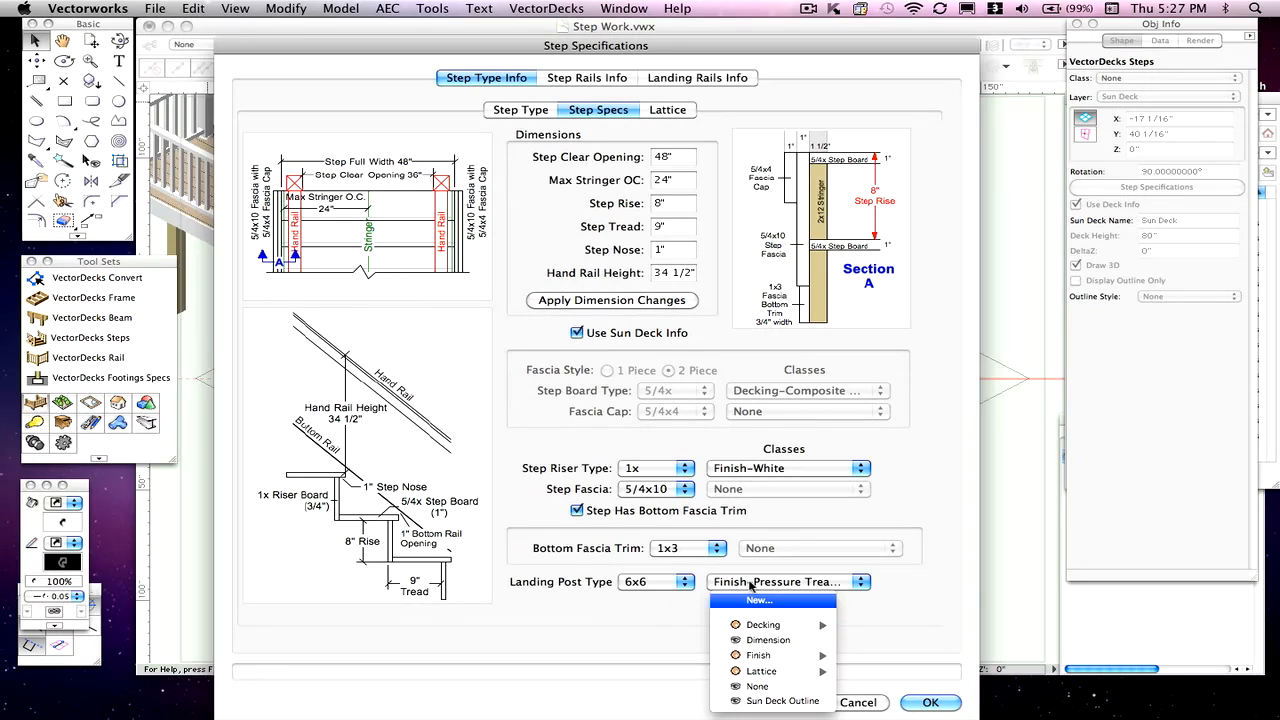
click(751, 583)
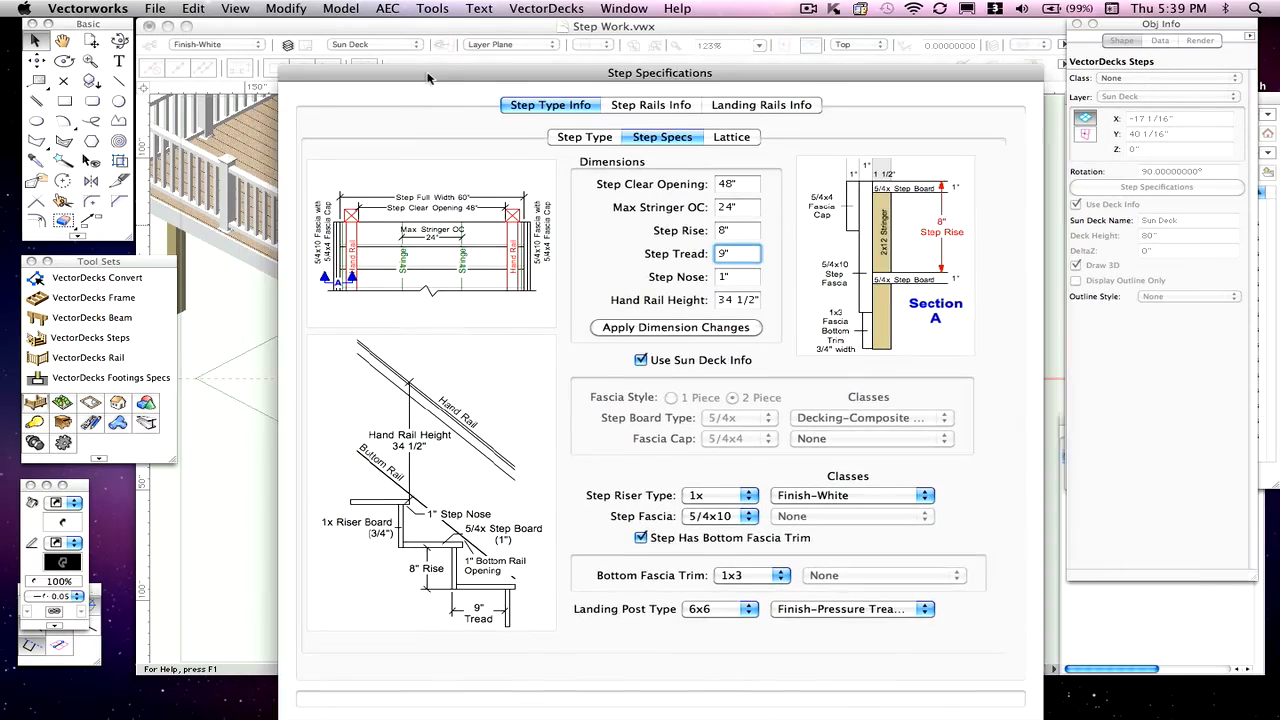
Give the kite-landing steps a flared bottom and apply the step specifications.
drag(428, 78, 433, 32)
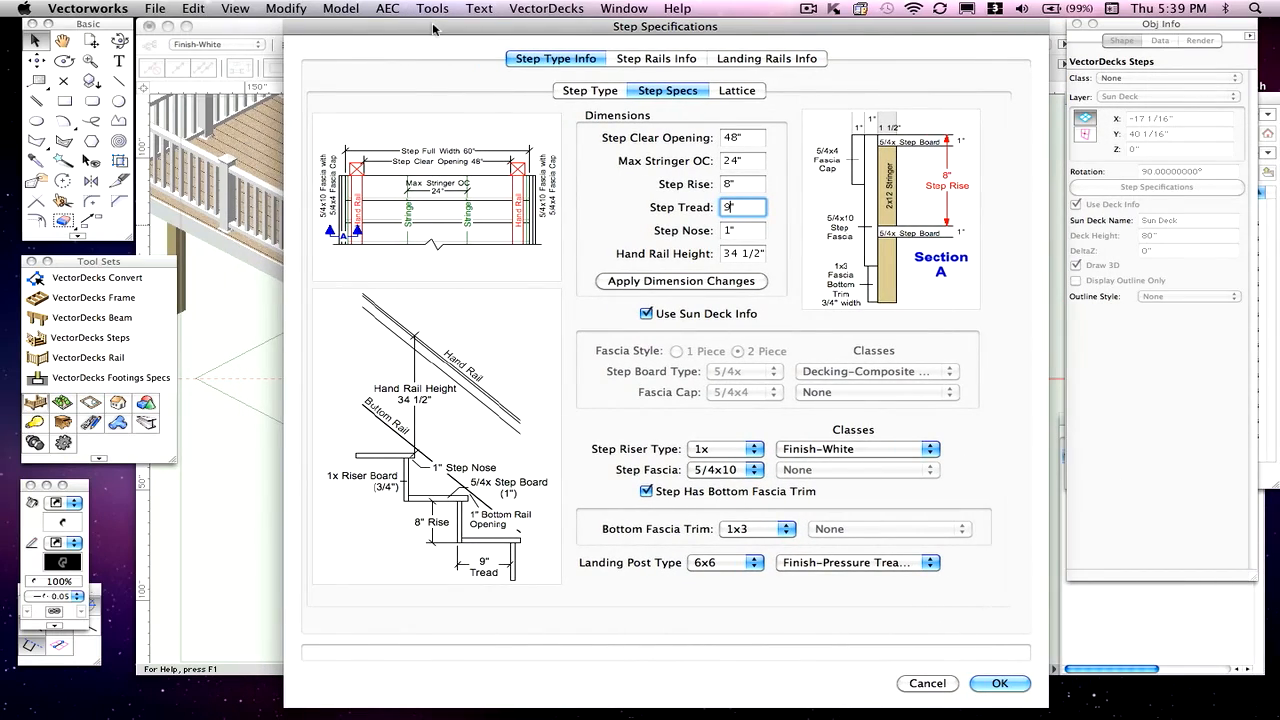
click(573, 90)
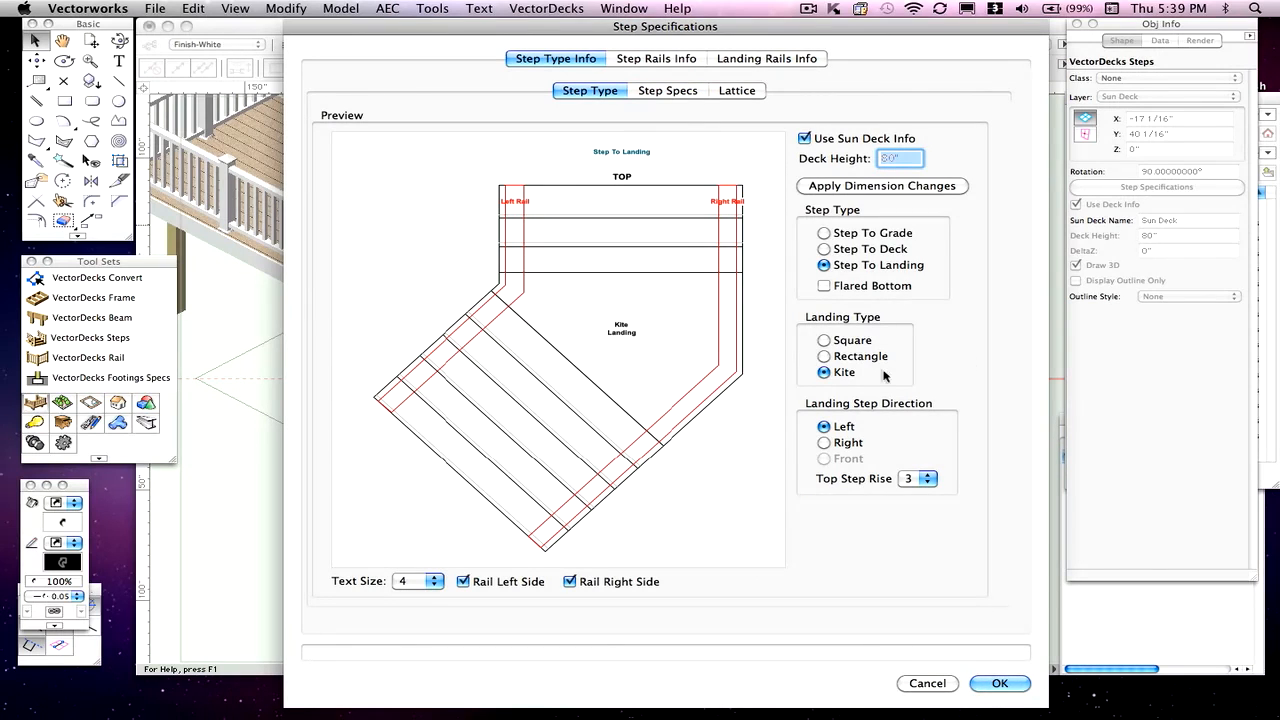
click(824, 286)
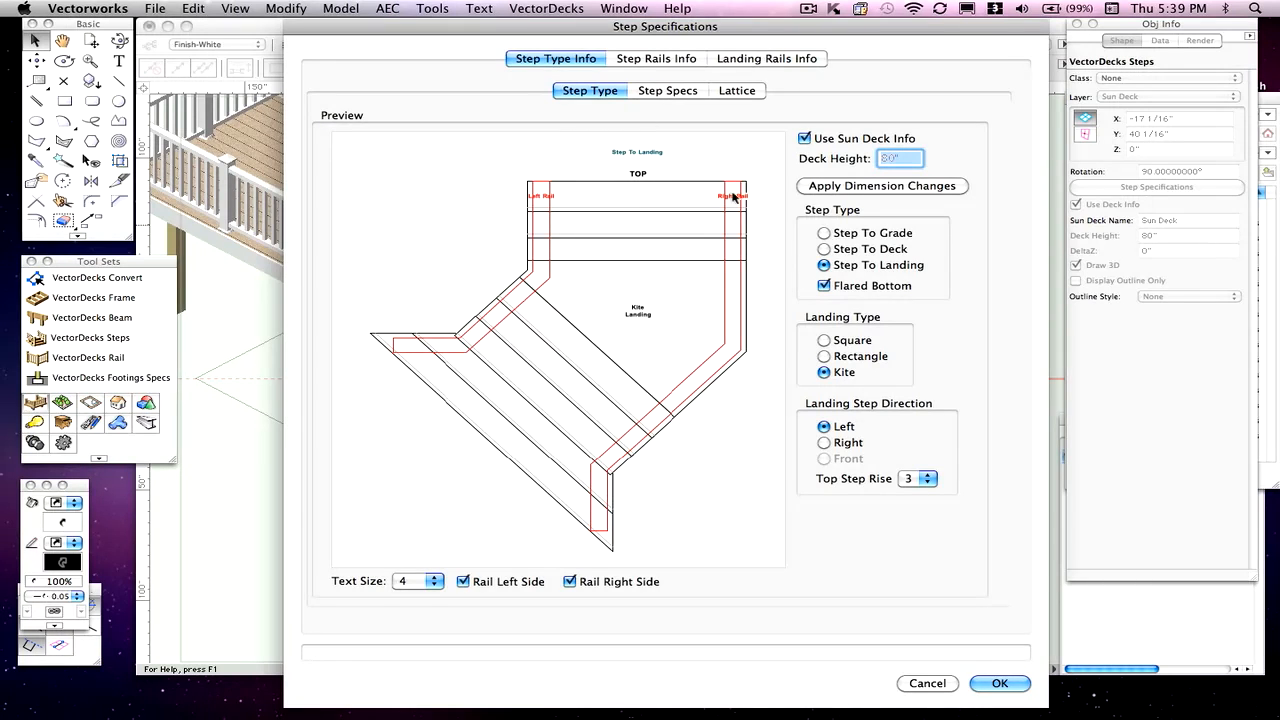
click(998, 683)
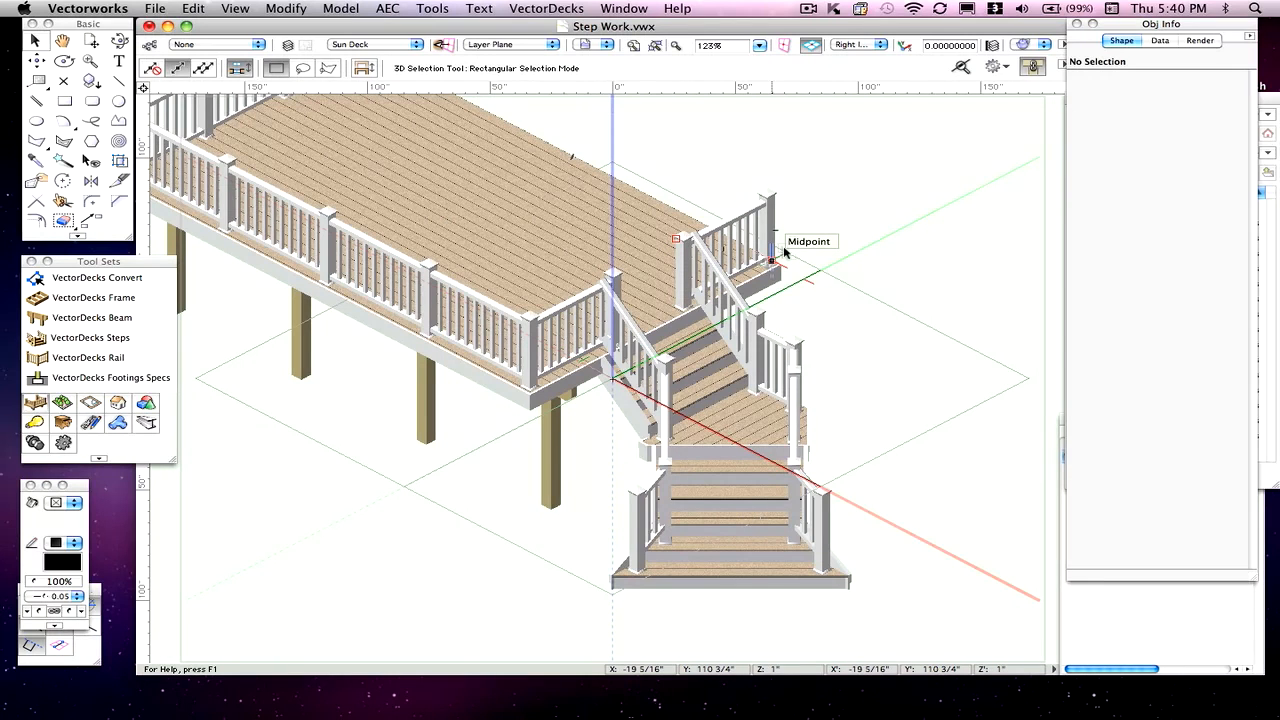
Show the model from above and turn off 3D drawing for the sun deck frame.
key(F5)
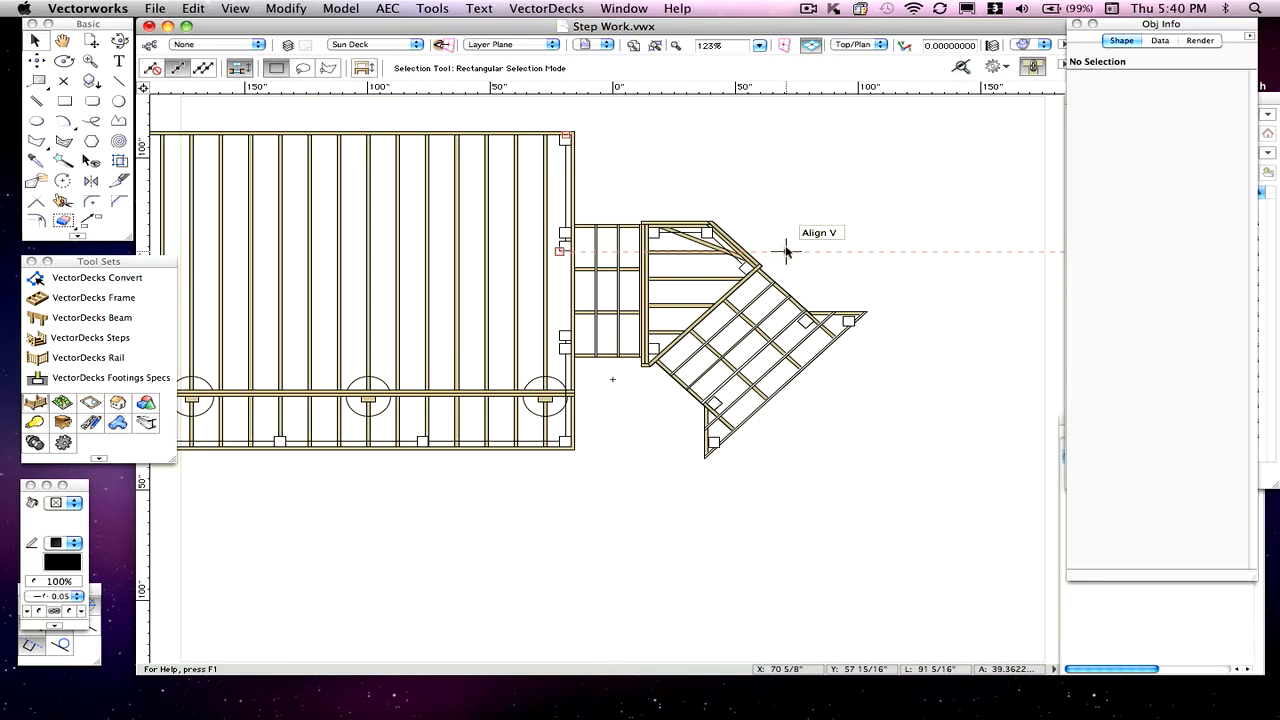
click(517, 133)
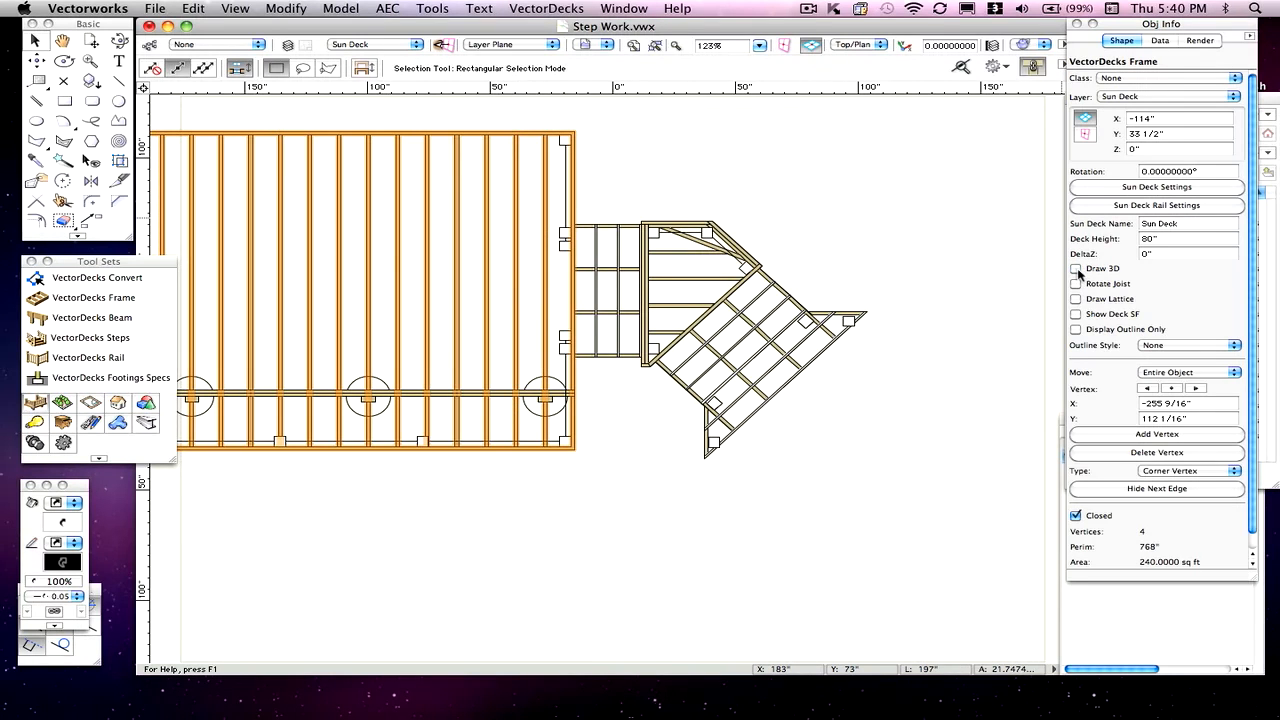
key(5)
key(3)
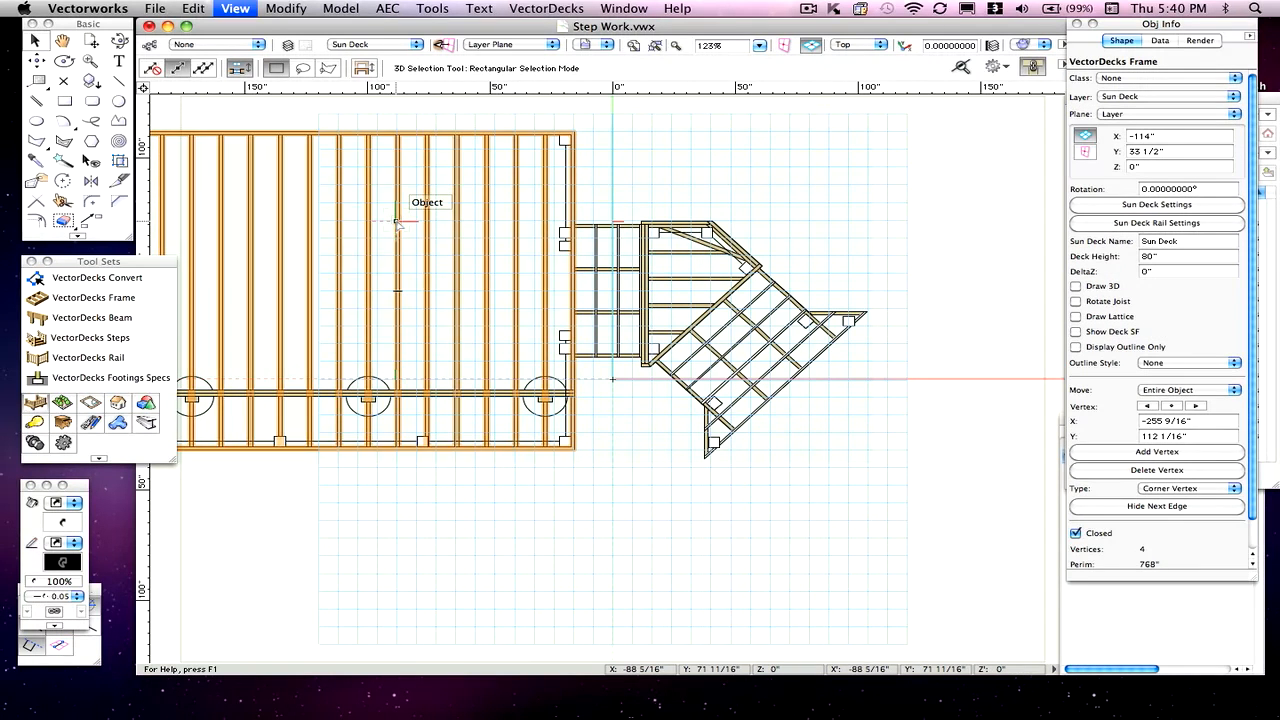
Shorten the two deck rails flanking the steps so their end posts coincide with the step rail posts.
scroll(607, 269, up, 2)
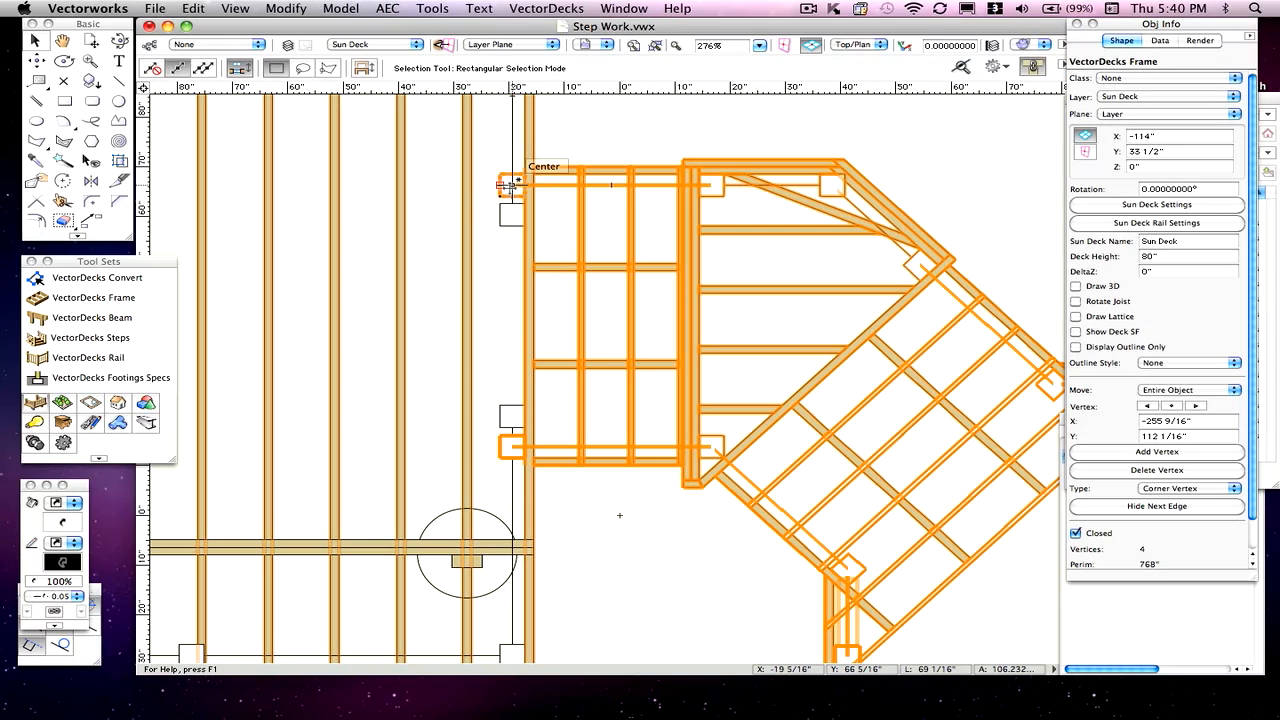
click(569, 140)
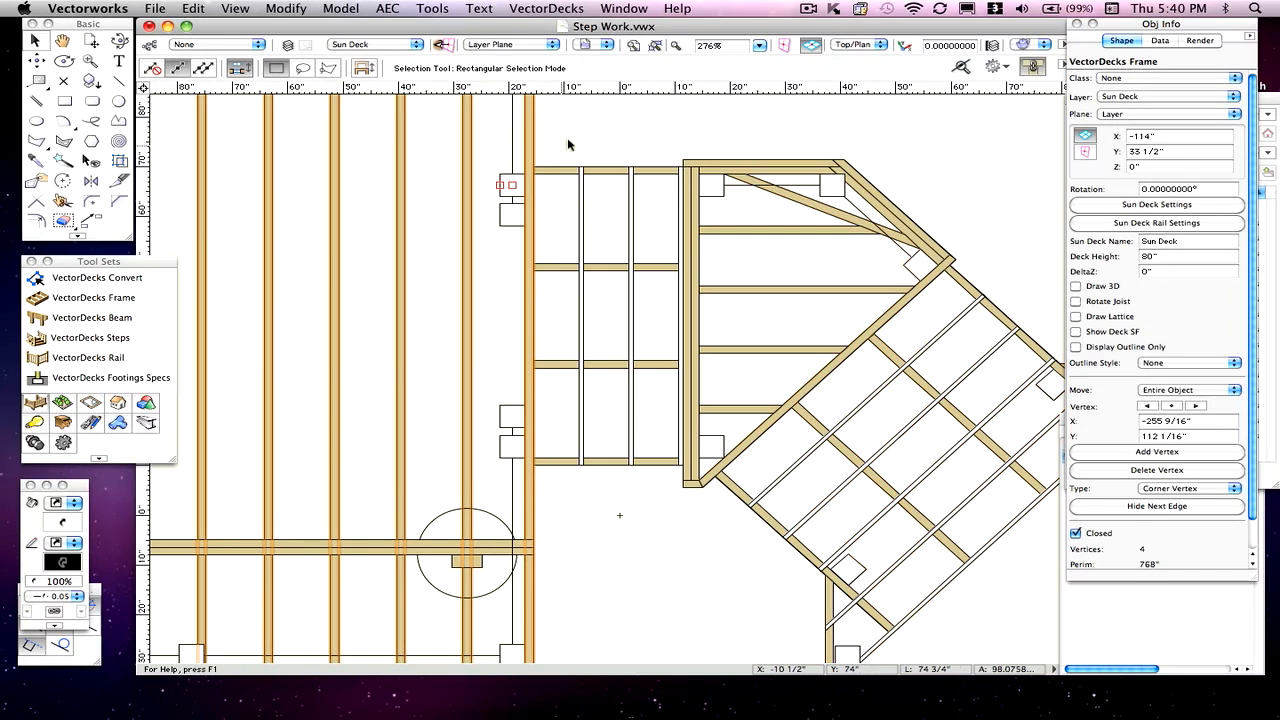
double_click(510, 212)
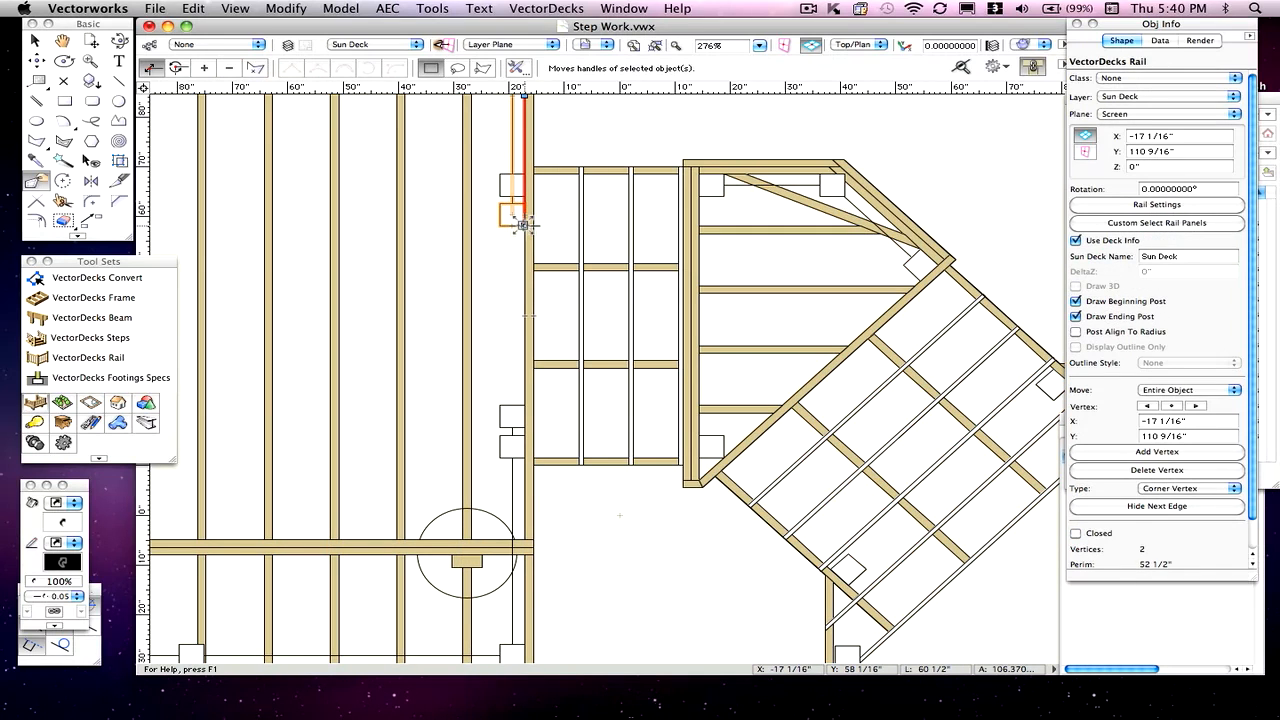
drag(521, 217, 510, 408)
key(x)
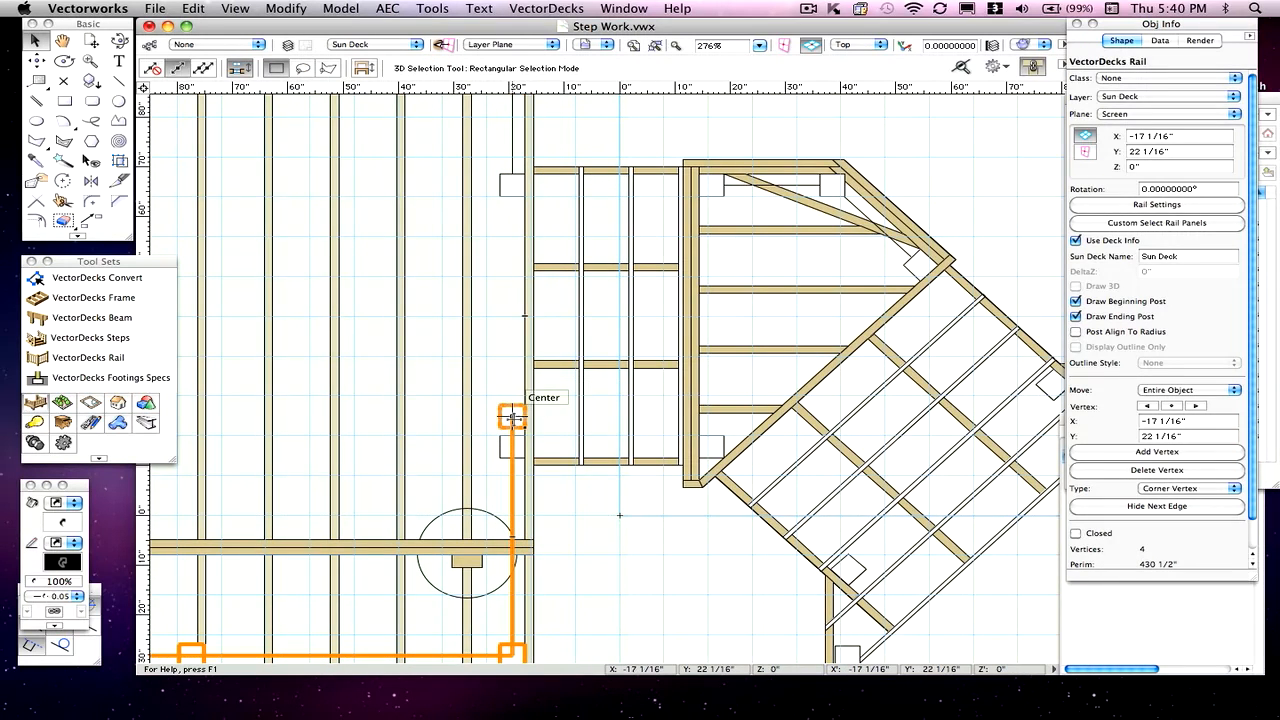
double_click(512, 418)
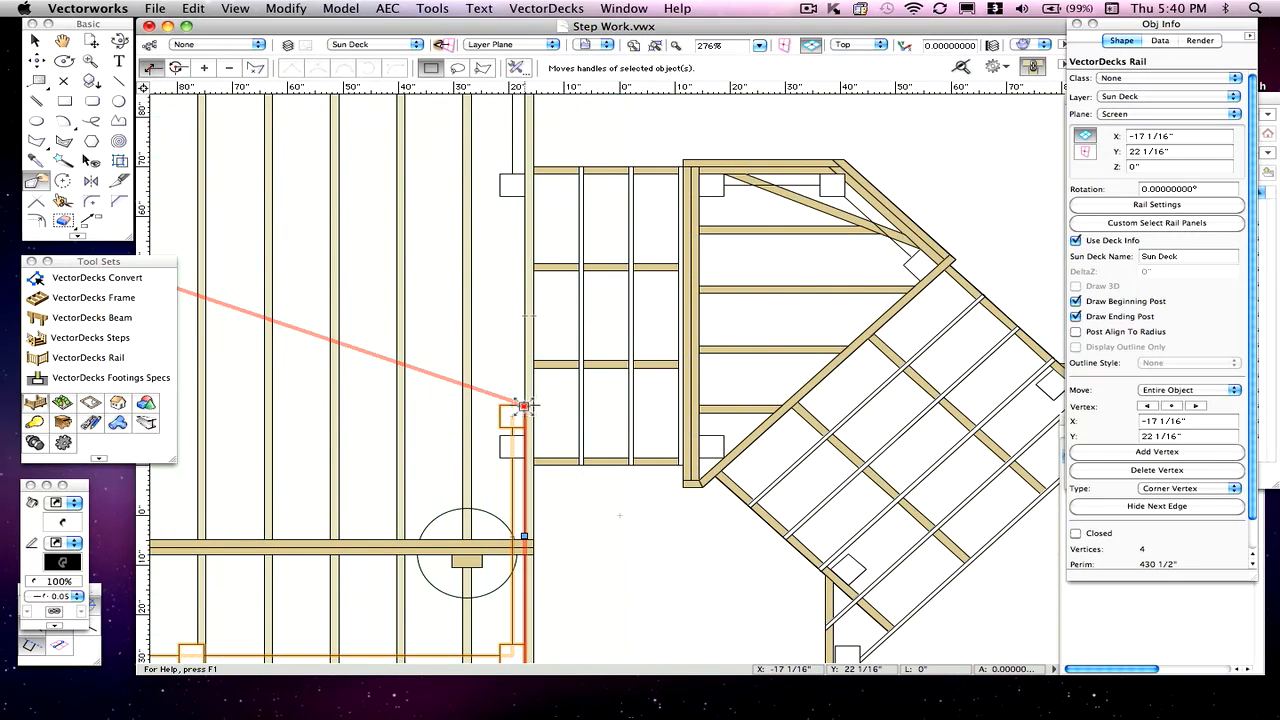
drag(524, 406, 524, 436)
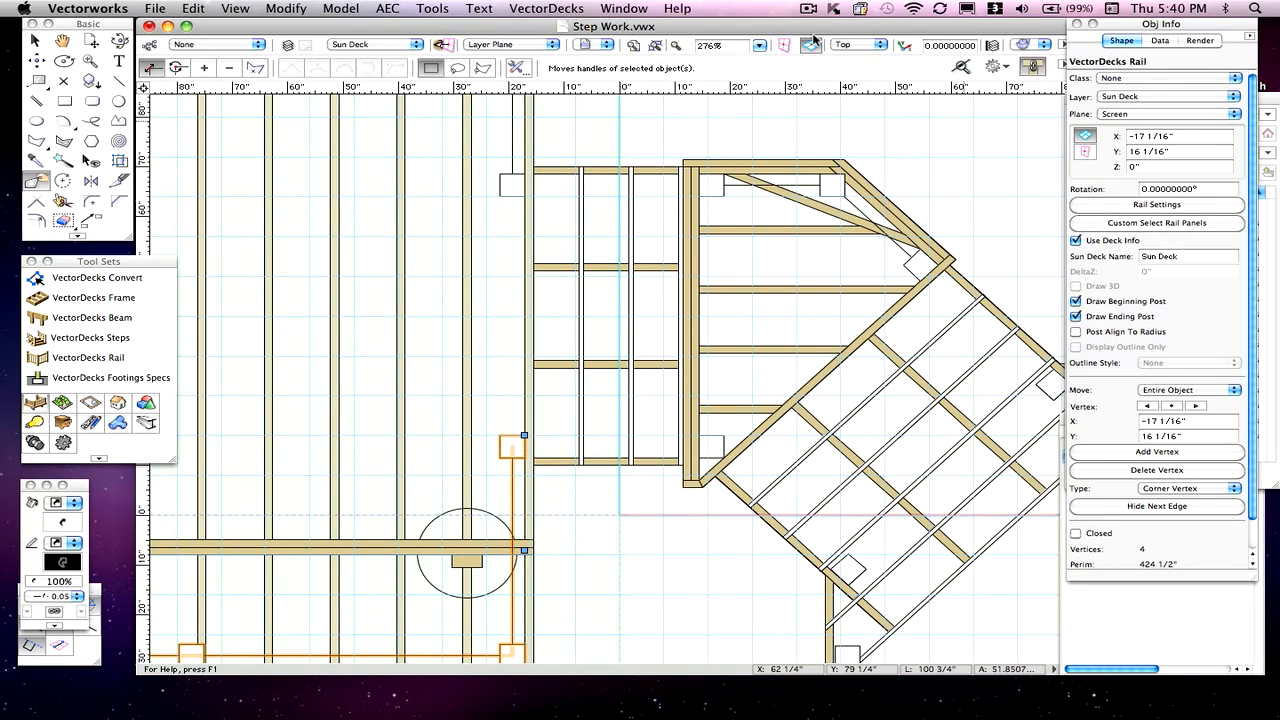
Turn 3D drawing of the sun deck frame back on and show the model shaded in Right Isometric view.
key(super+4)
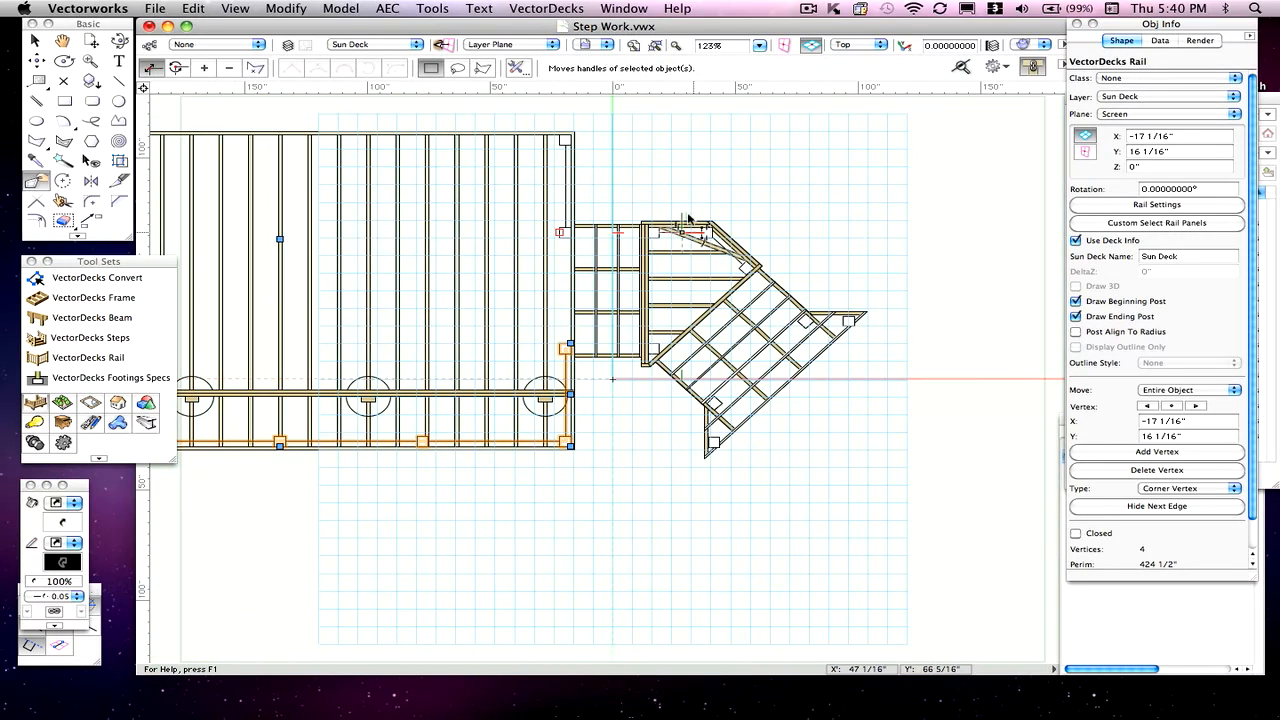
click(540, 132)
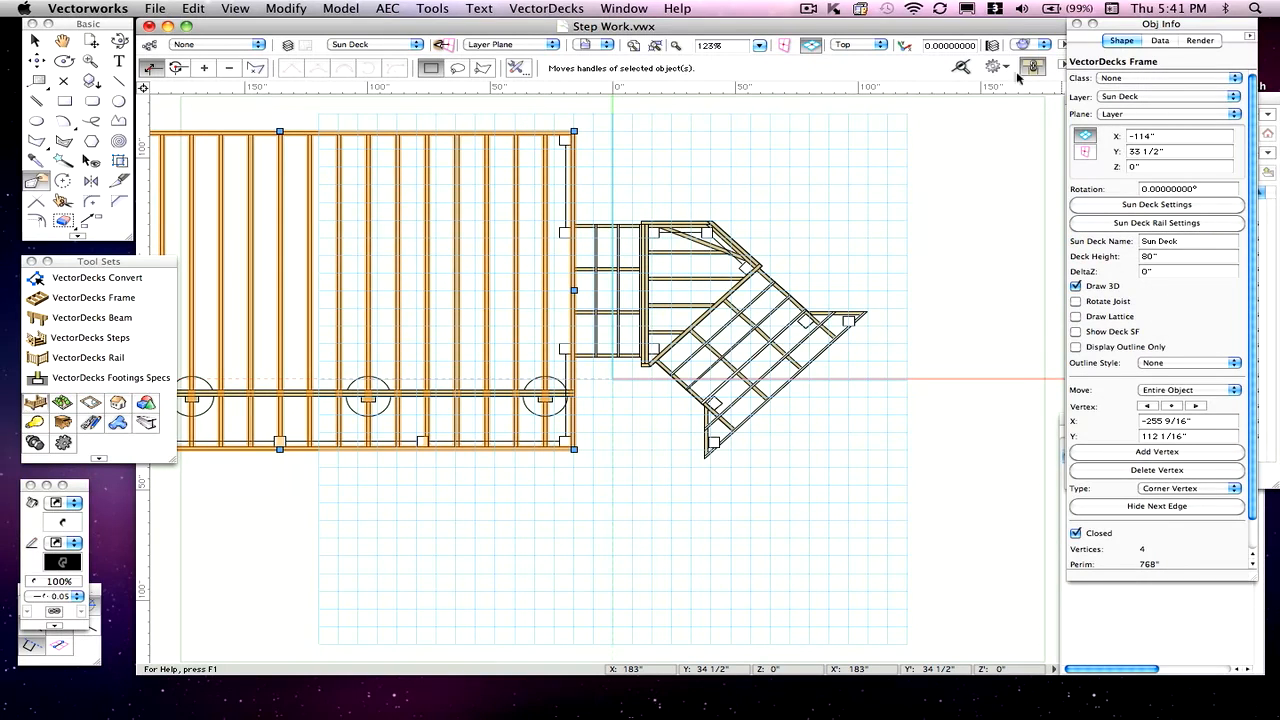
click(851, 46)
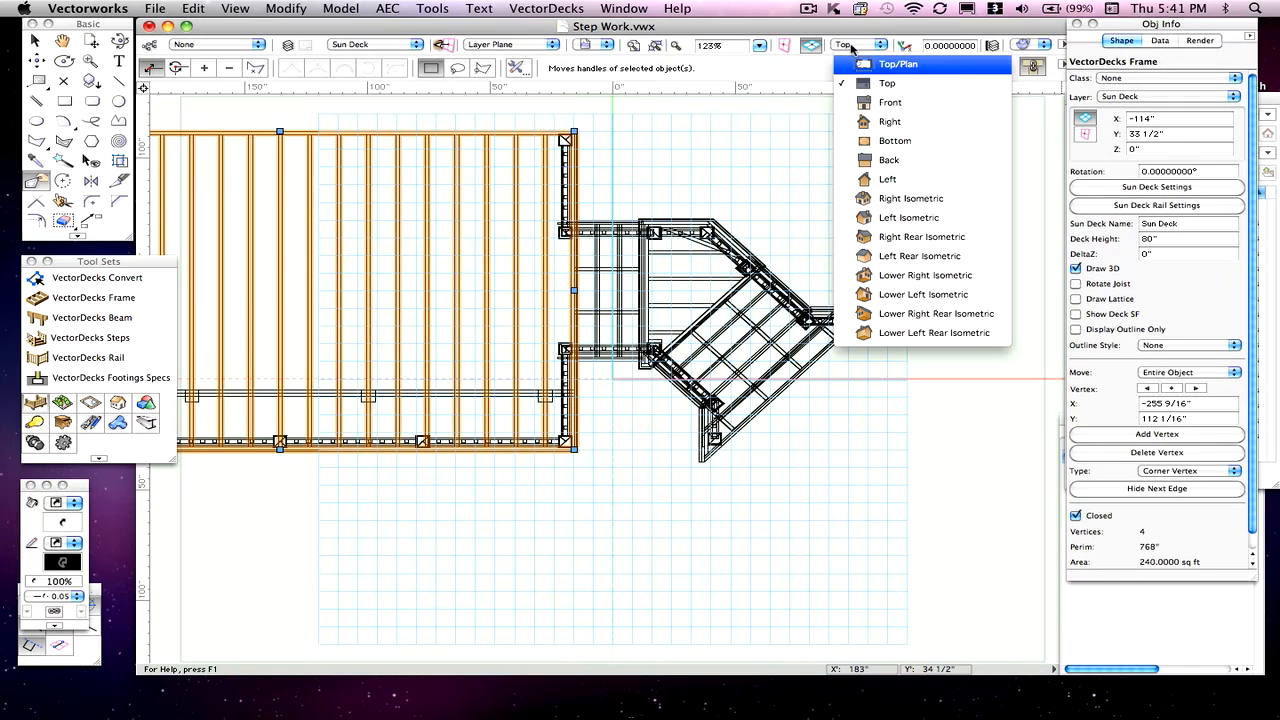
click(886, 202)
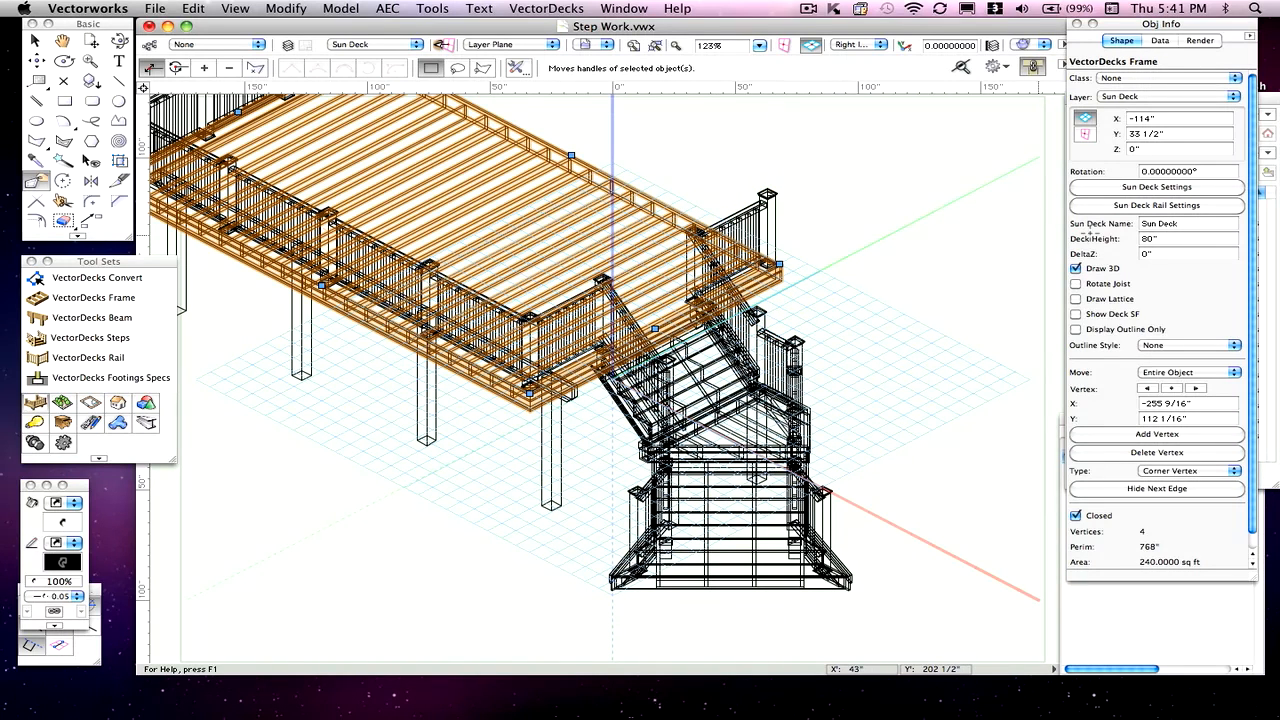
key(super+shift+g)
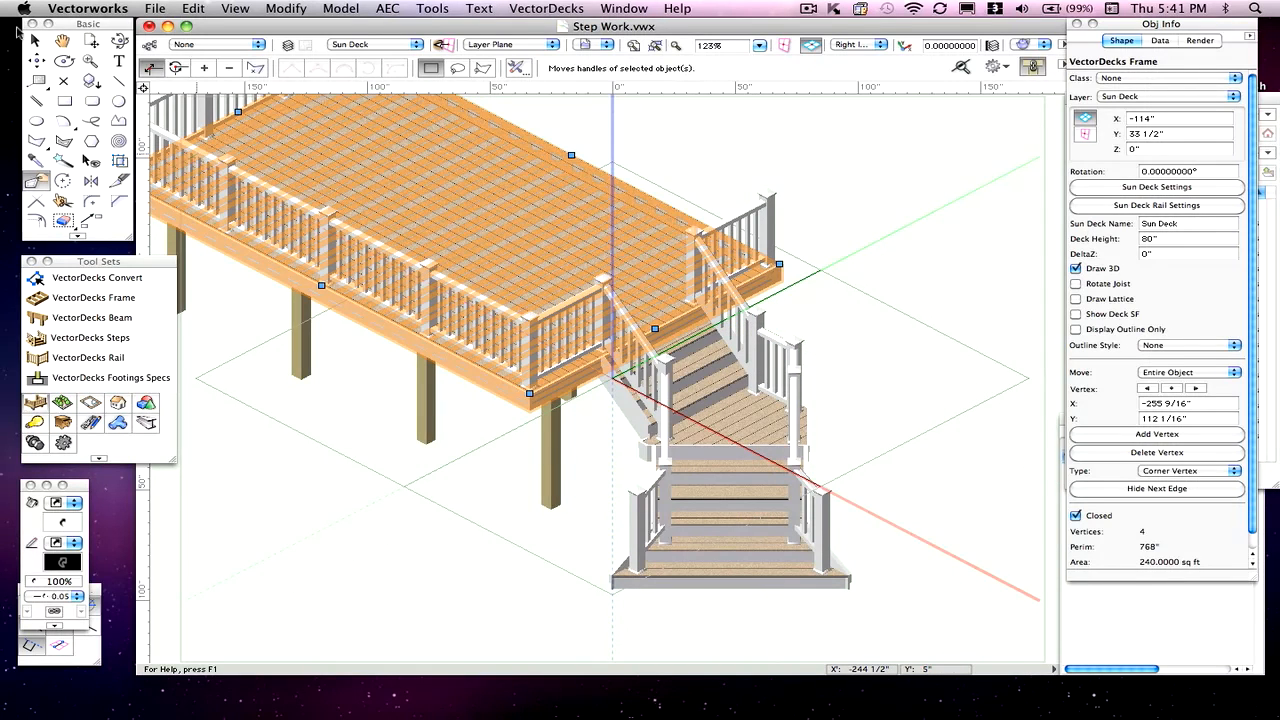
Deselect the deck frame, select the steps object and open its step specifications.
key(shift+c)
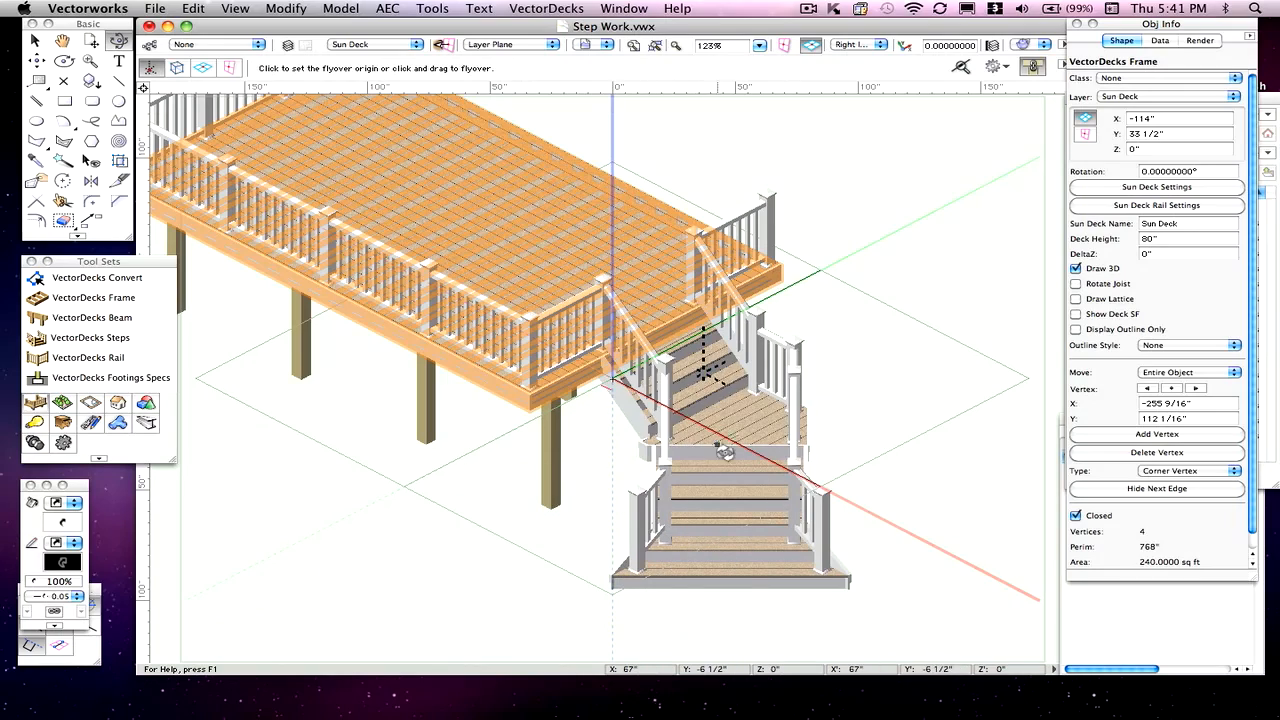
drag(728, 466, 747, 400)
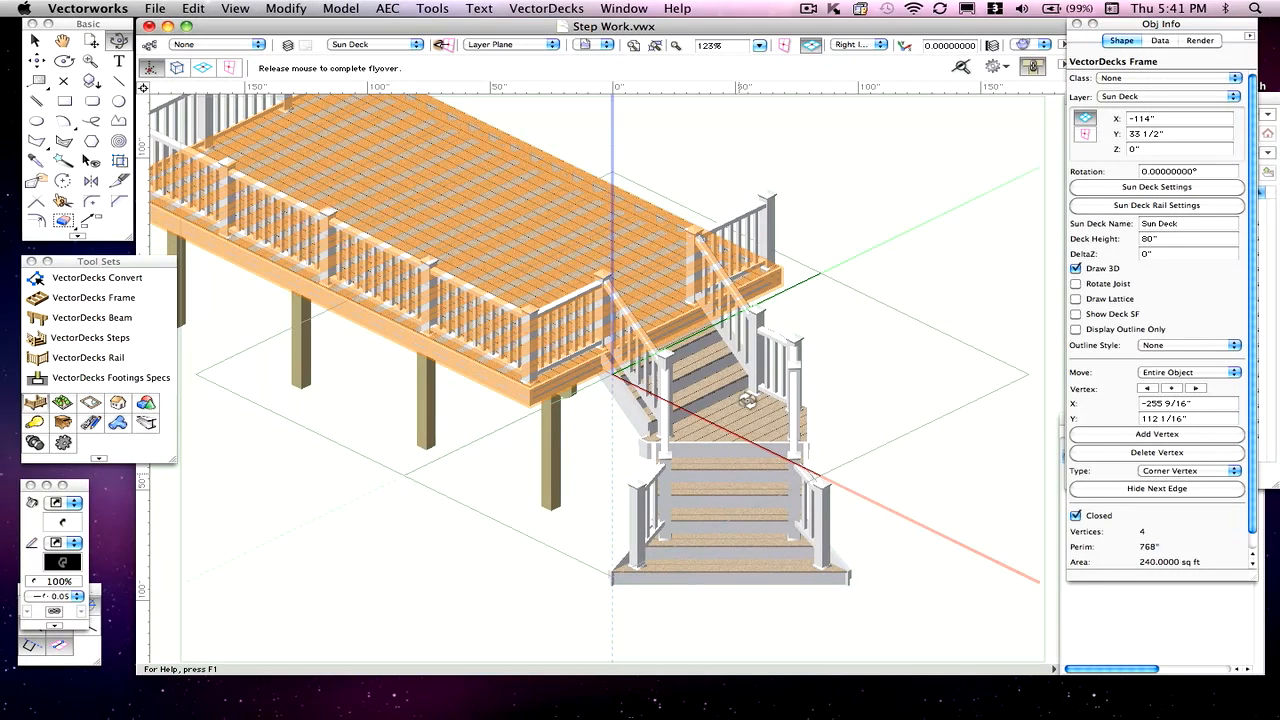
drag(764, 455, 766, 456)
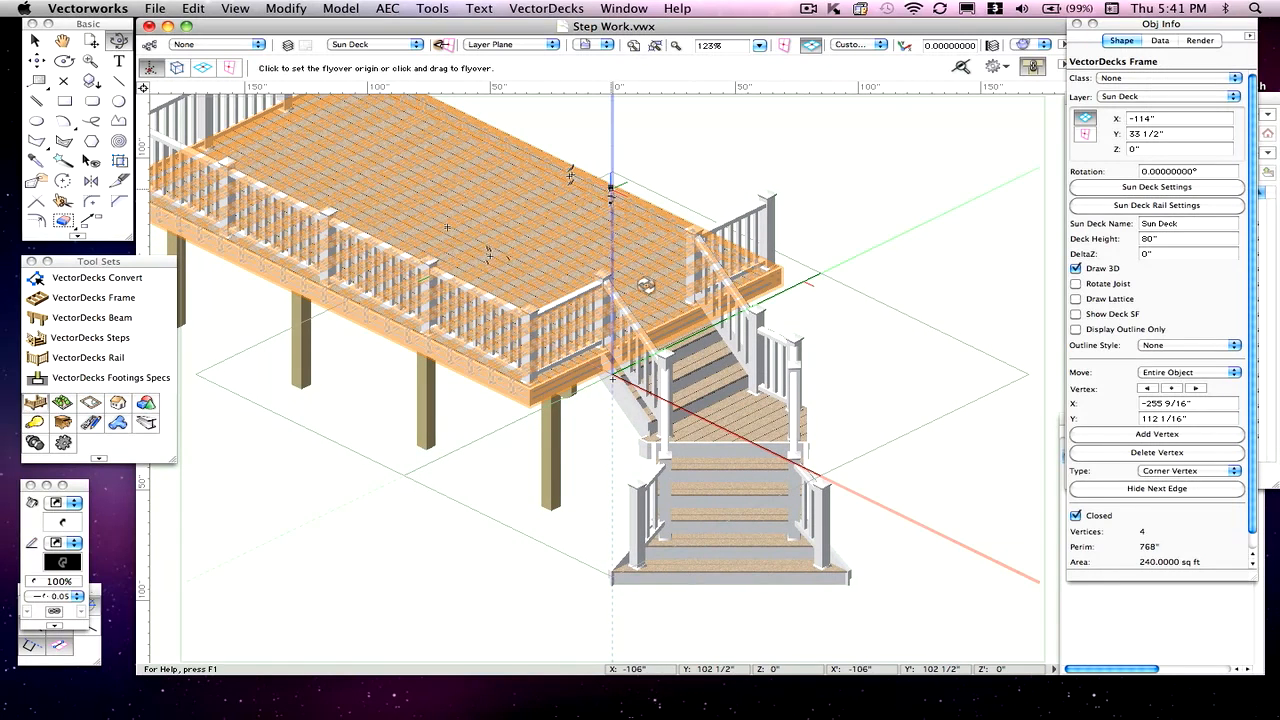
click(35, 40)
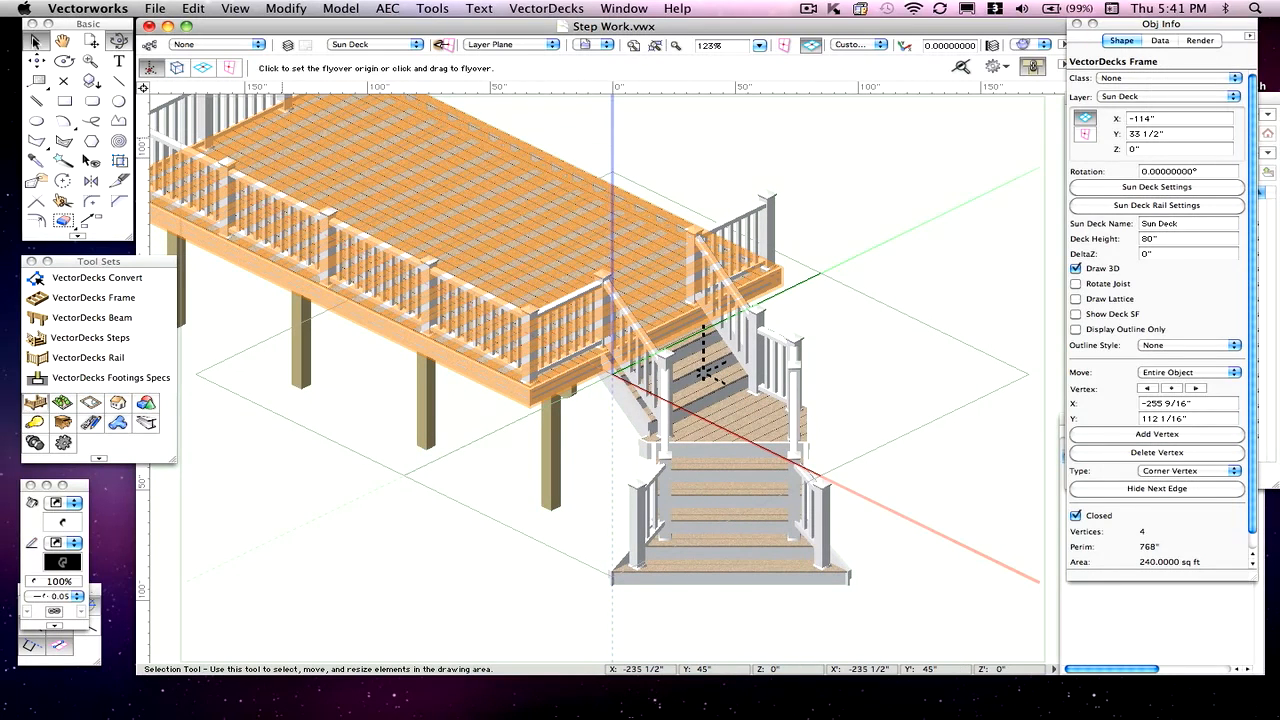
click(909, 307)
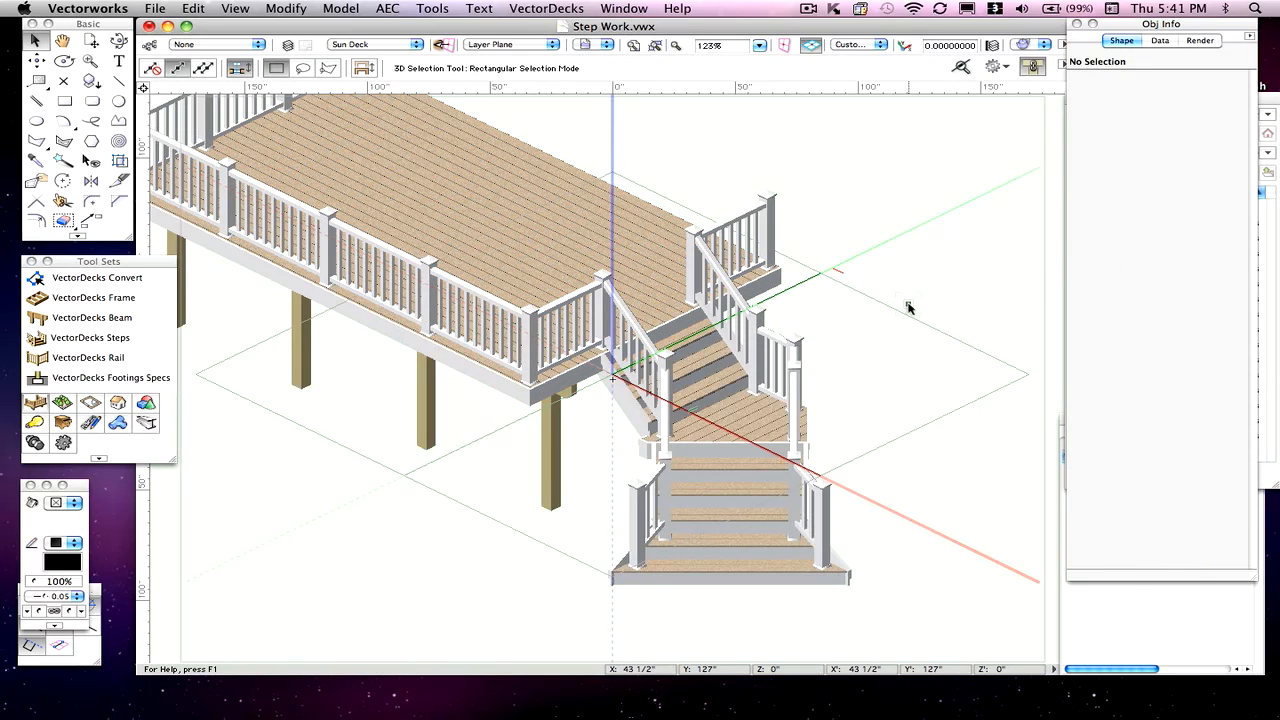
click(806, 418)
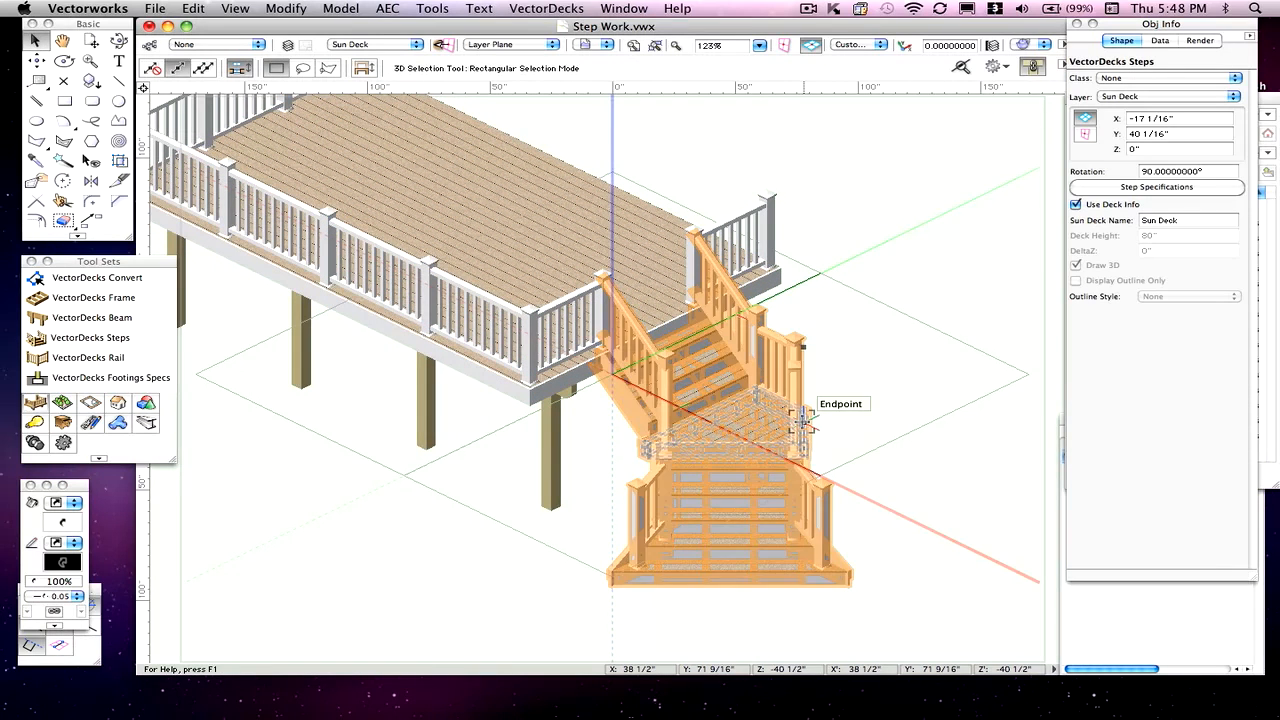
click(1132, 188)
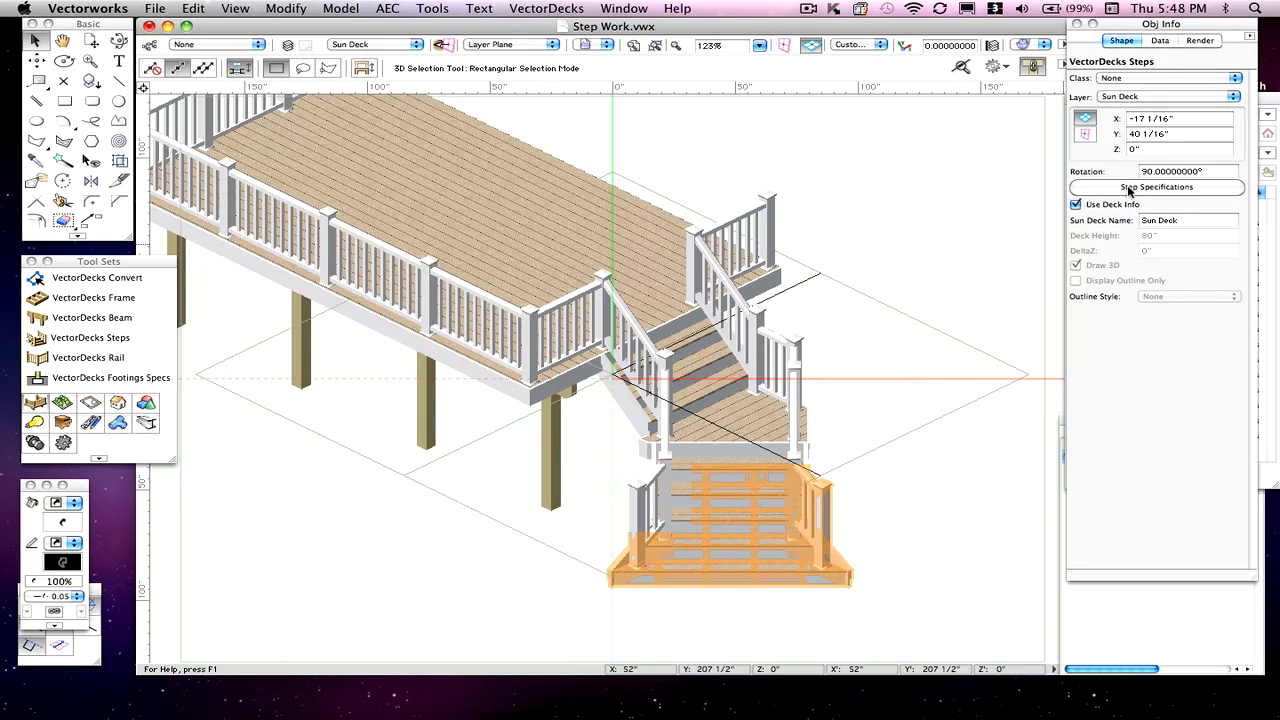